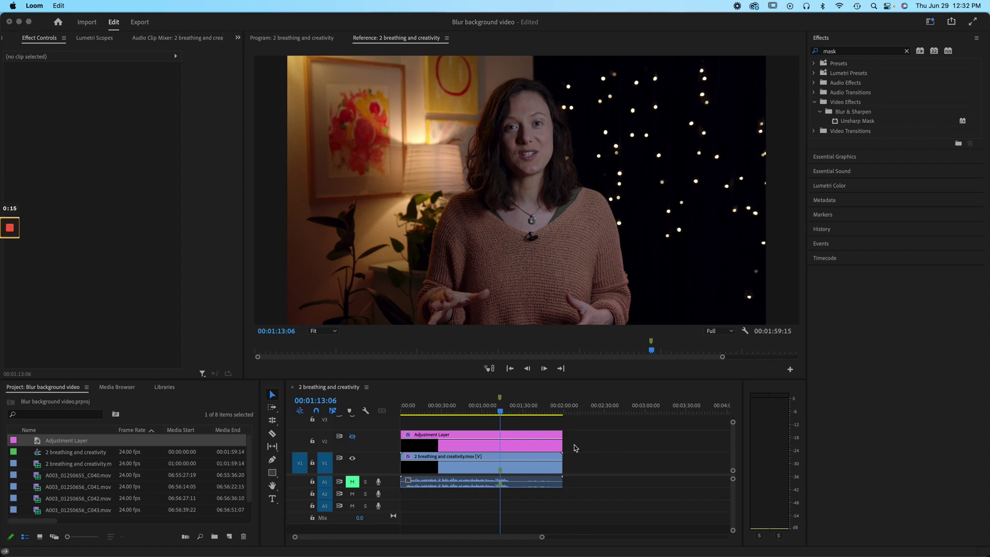
Step: Select the V2 adjustment layer and turn its track output back on
{"action": "left_click", "coordinate": [483, 415]}
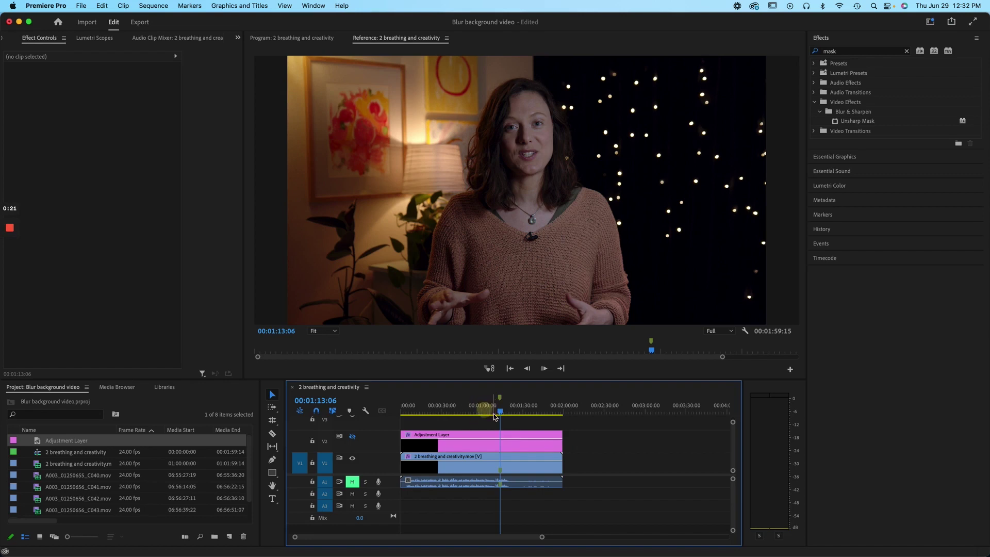
{"action": "left_click", "coordinate": [531, 445]}
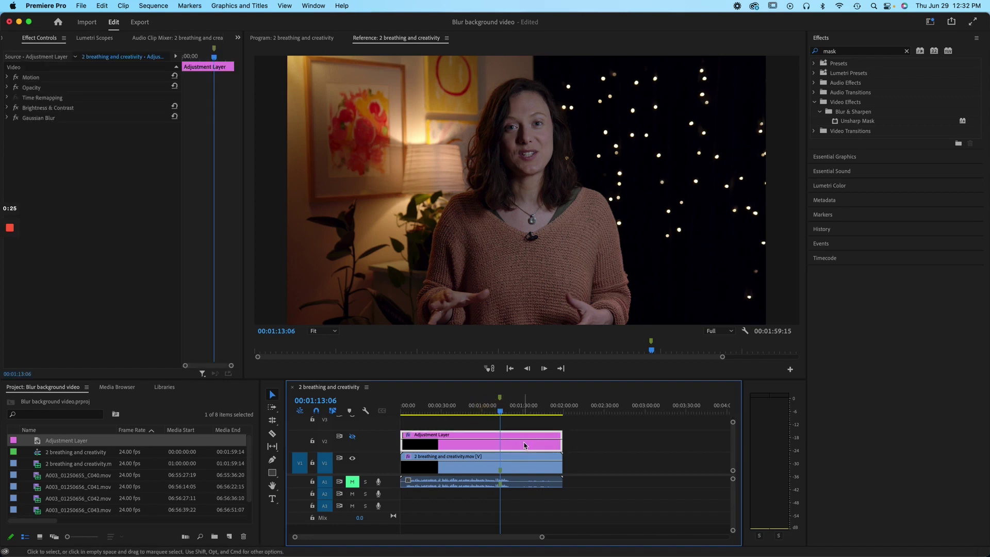
{"action": "left_click", "coordinate": [353, 437]}
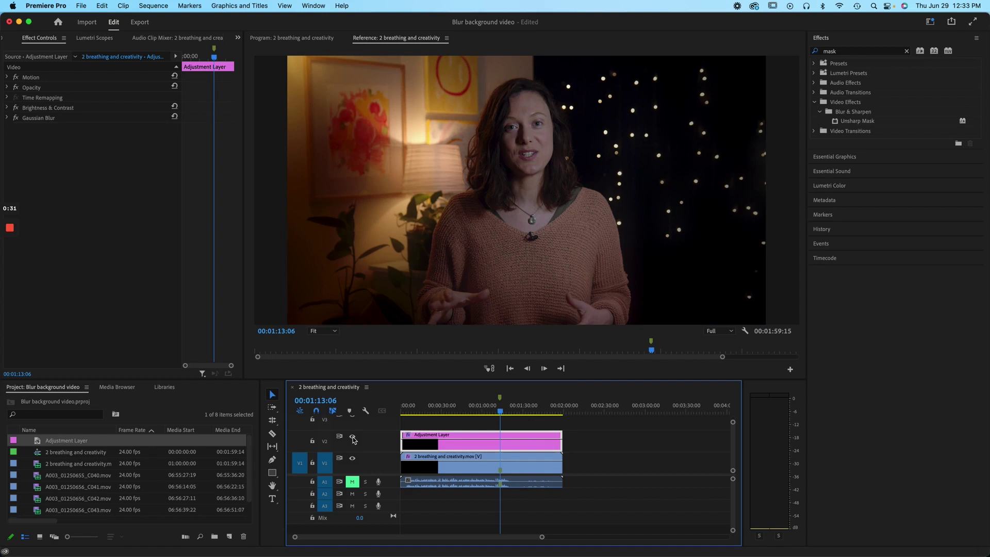
Step: Drag the Gaussian Blur's Blurriness higher, toggling the effect to compare, keeping both blur dimensions
{"action": "left_click", "coordinate": [7, 118]}
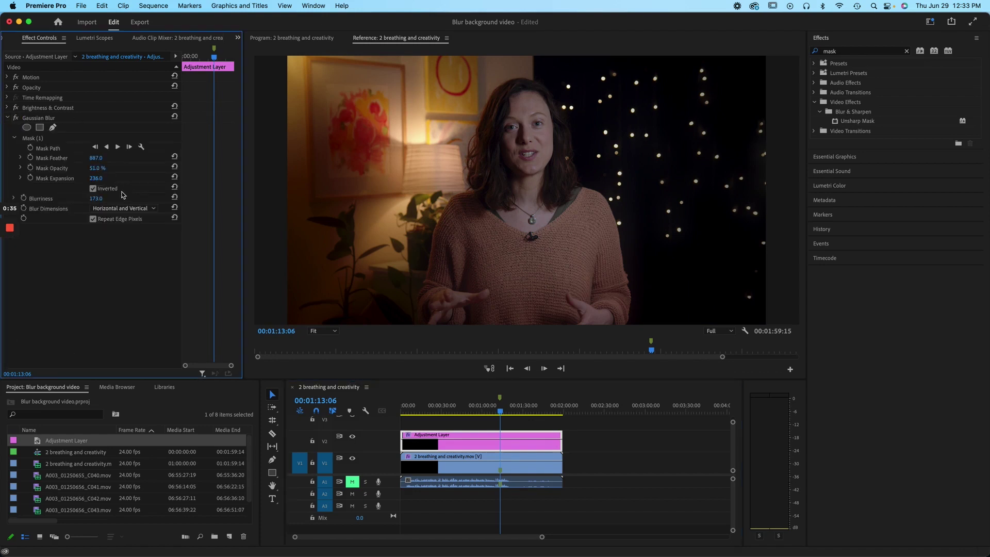
{"action": "left_click_drag", "start_coordinate": [94, 198], "coordinate": [134, 199]}
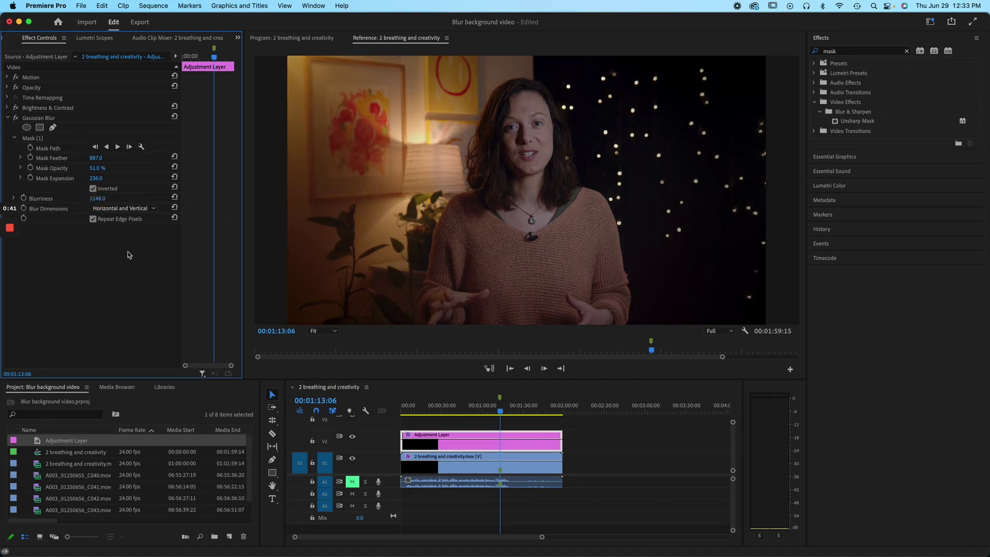
{"action": "left_click_drag", "start_coordinate": [94, 198], "coordinate": [102, 199]}
{"action": "left_click", "coordinate": [16, 119]}
{"action": "left_click", "coordinate": [16, 119]}
{"action": "left_click", "coordinate": [124, 208]}
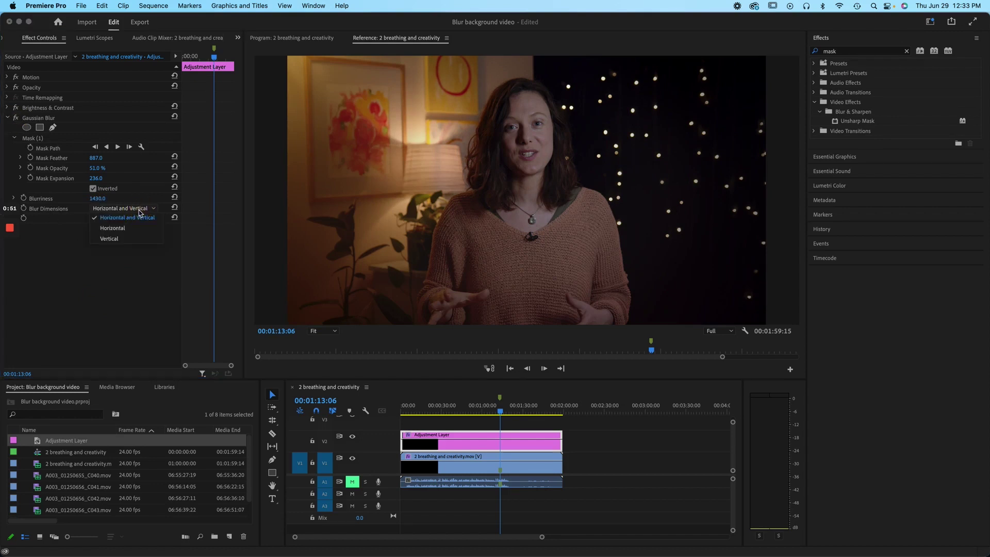
{"action": "left_click", "coordinate": [124, 208]}
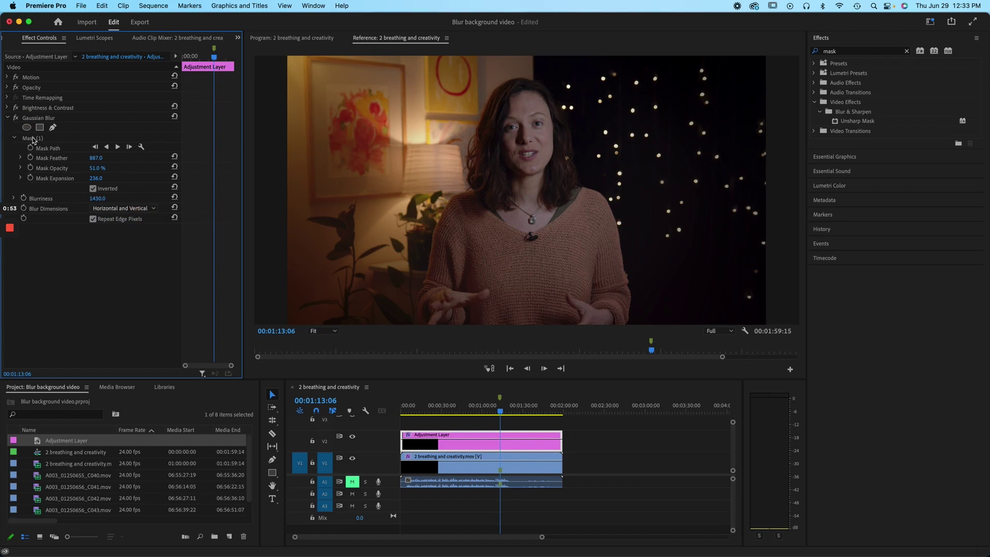
Step: Set the Gaussian Blur Blurriness to exactly 400 after another on/off comparison
{"action": "left_click", "coordinate": [16, 118]}
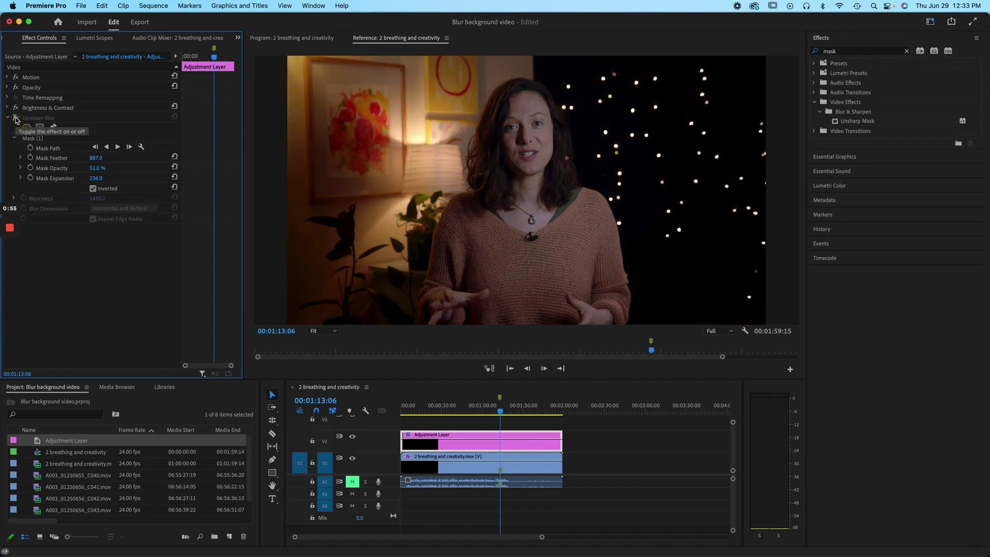
{"action": "left_click", "coordinate": [16, 118]}
{"action": "left_click", "coordinate": [16, 119]}
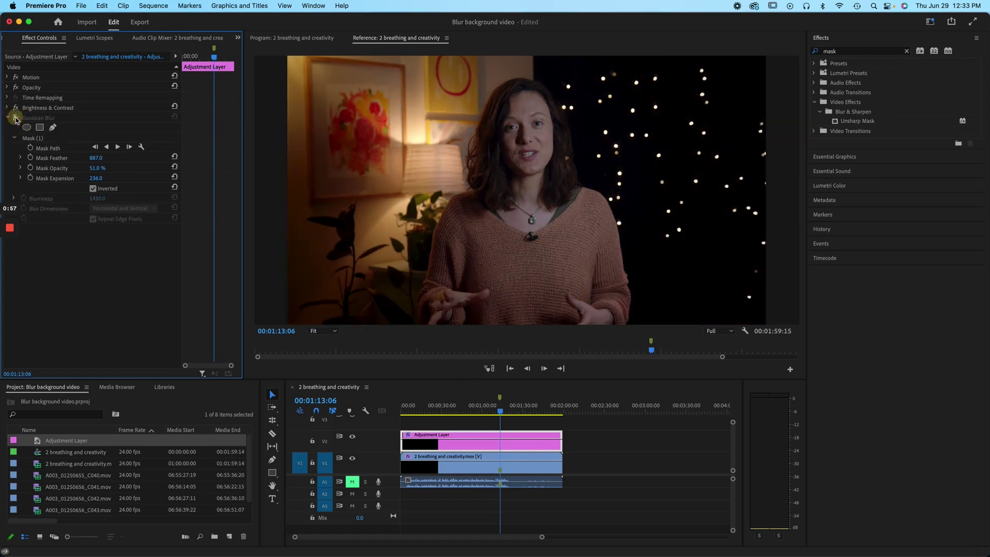
{"action": "left_click", "coordinate": [16, 118]}
{"action": "left_click", "coordinate": [97, 198]}
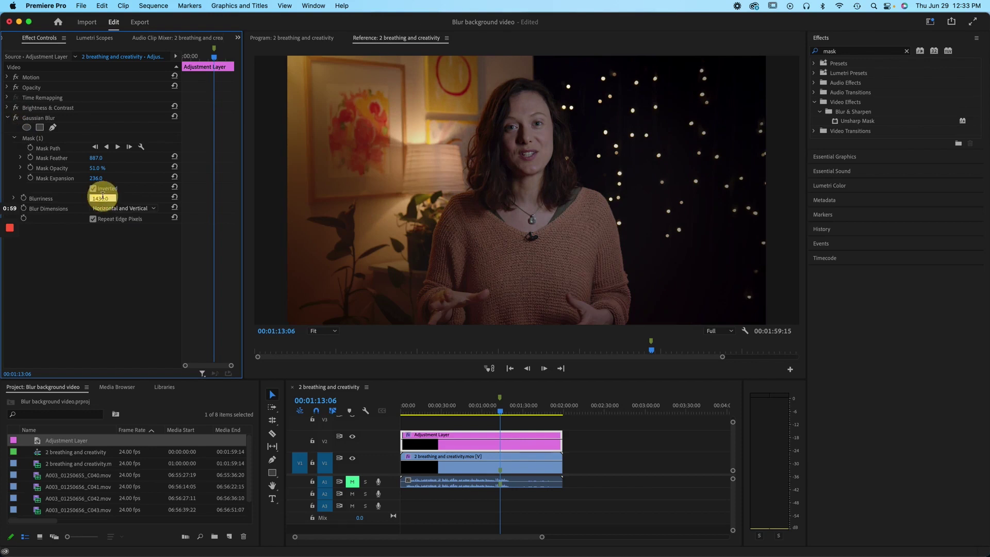
{"action": "type", "text": "400"}
{"action": "key", "text": "Return"}
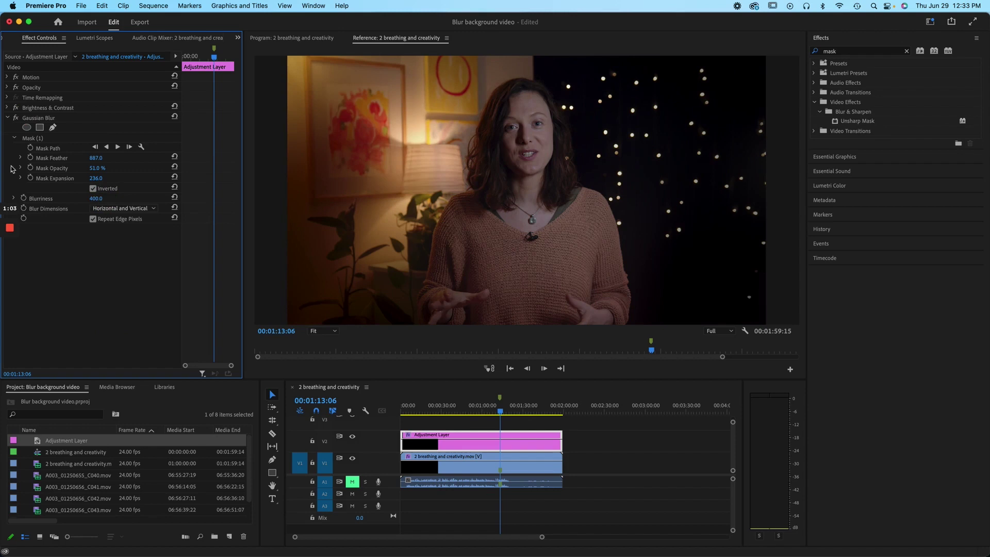
Step: Collapse Gaussian Blur and toggle Brightness & Contrast off and on to compare
{"action": "left_click", "coordinate": [9, 115]}
{"action": "left_click", "coordinate": [15, 108]}
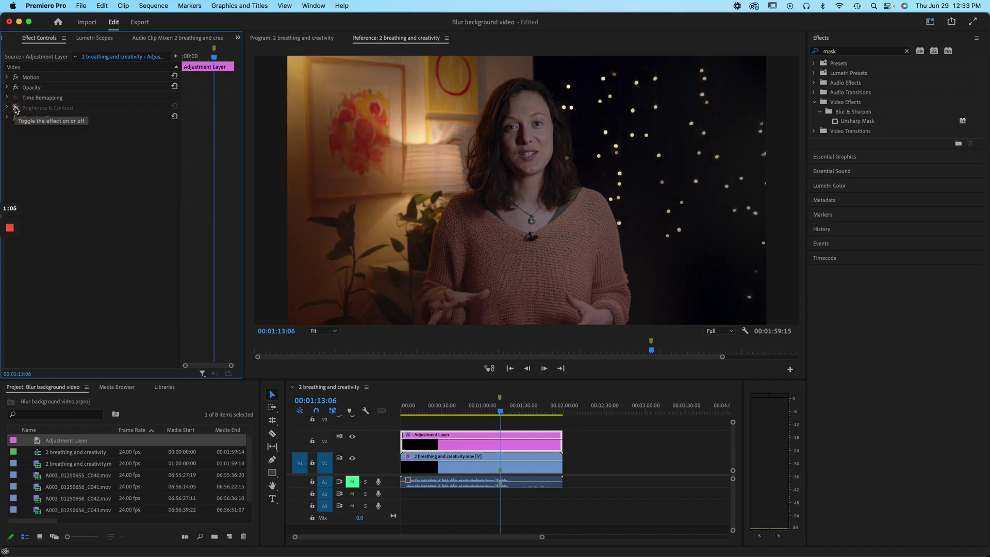
{"action": "left_click", "coordinate": [16, 108]}
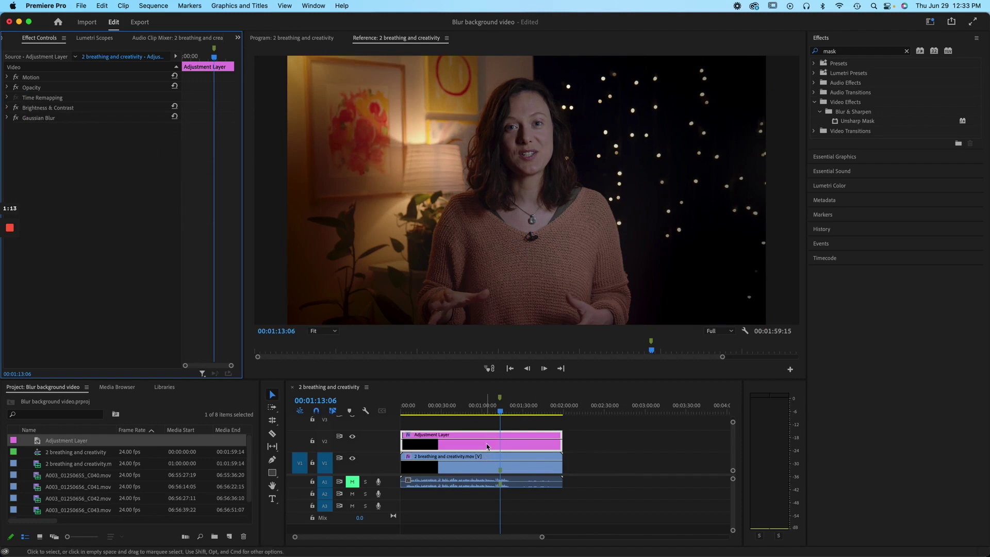
Step: Select the V1 talking-head clip and raise the panel divider so the Timeline and Project panels grow taller
{"action": "left_click", "coordinate": [485, 446]}
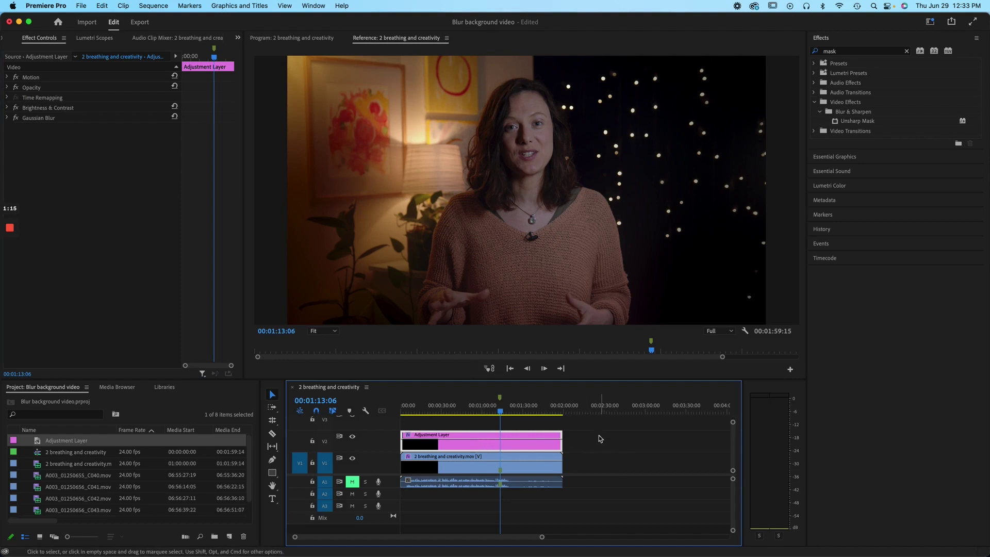
{"action": "left_click", "coordinate": [497, 446]}
{"action": "left_click", "coordinate": [479, 469]}
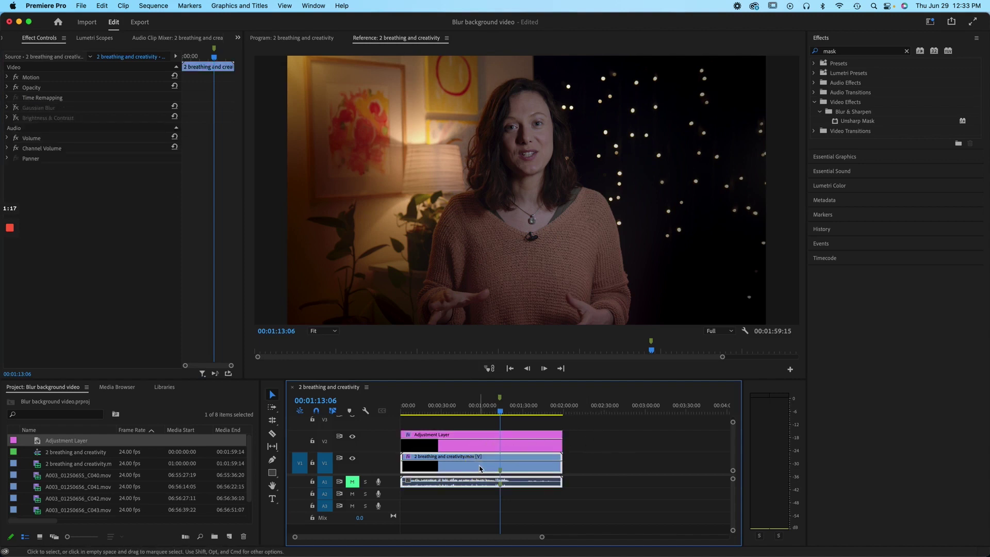
{"action": "double_click", "coordinate": [394, 462]}
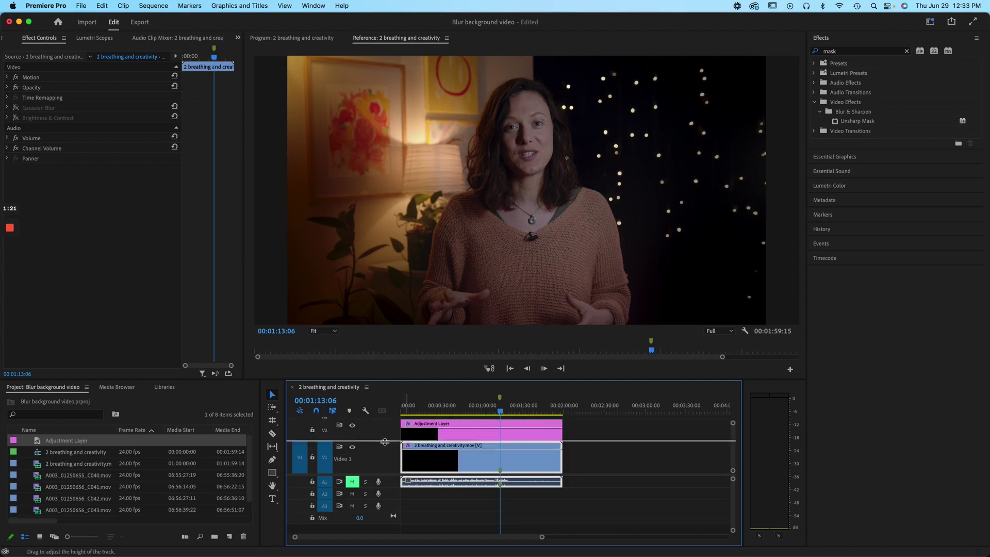
{"action": "double_click", "coordinate": [388, 458]}
{"action": "left_click_drag", "start_coordinate": [260, 380], "coordinate": [272, 327]}
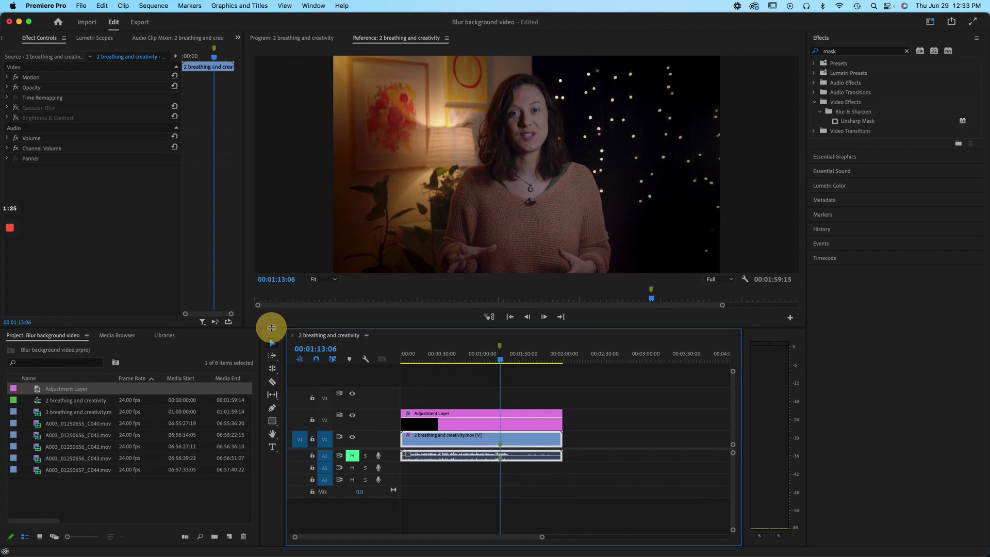
{"action": "left_click", "coordinate": [131, 497]}
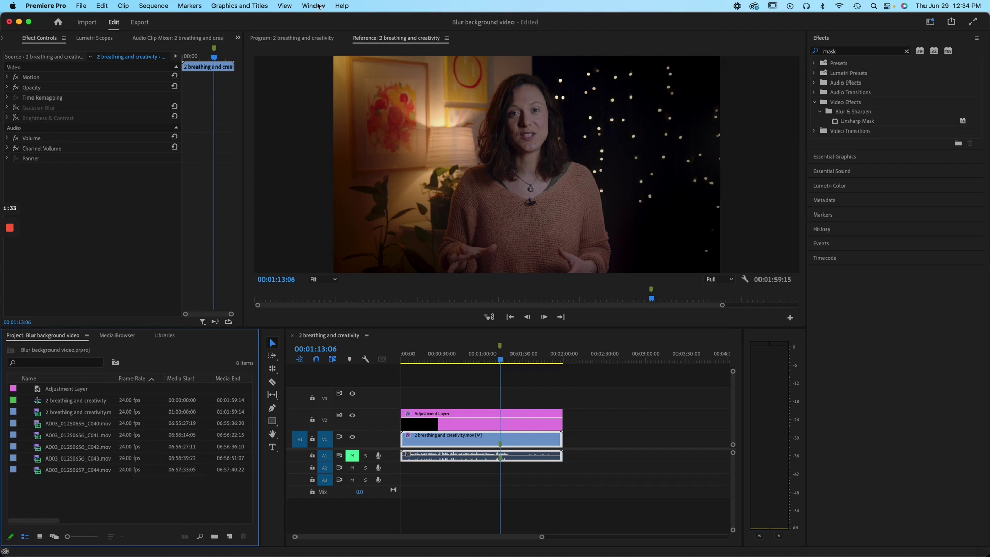
Step: Switch to the All Panels workspace
{"action": "left_click", "coordinate": [313, 6]}
{"action": "mouse_move", "coordinate": [330, 23]}
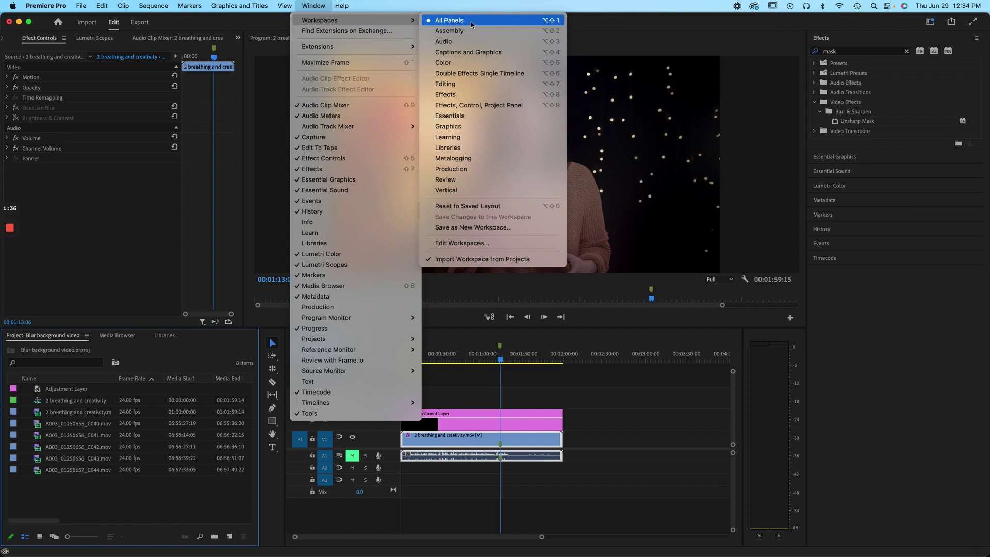
{"action": "left_click", "coordinate": [471, 21]}
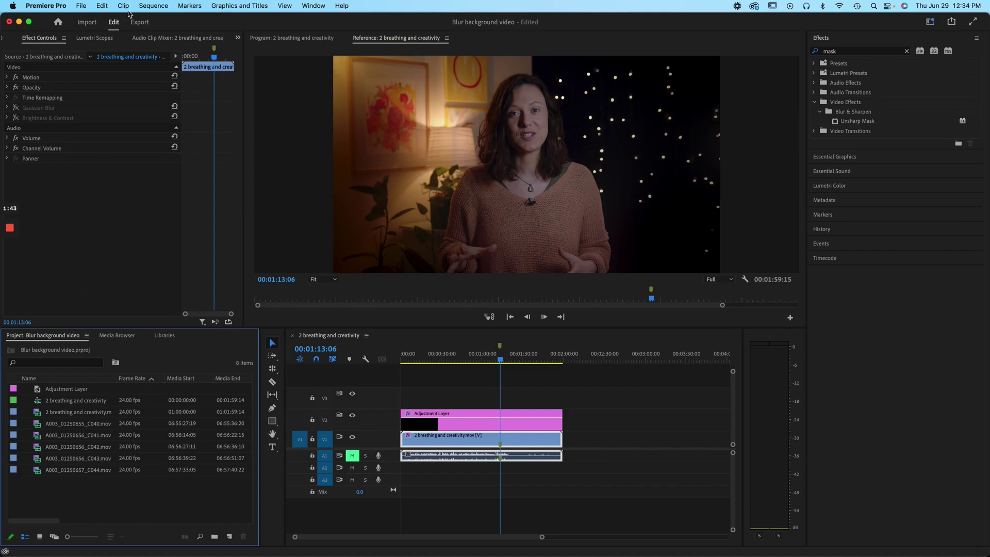
Step: Create a new 1920×1080 adjustment layer from File > New
{"action": "left_click", "coordinate": [81, 5]}
{"action": "mouse_move", "coordinate": [129, 20]}
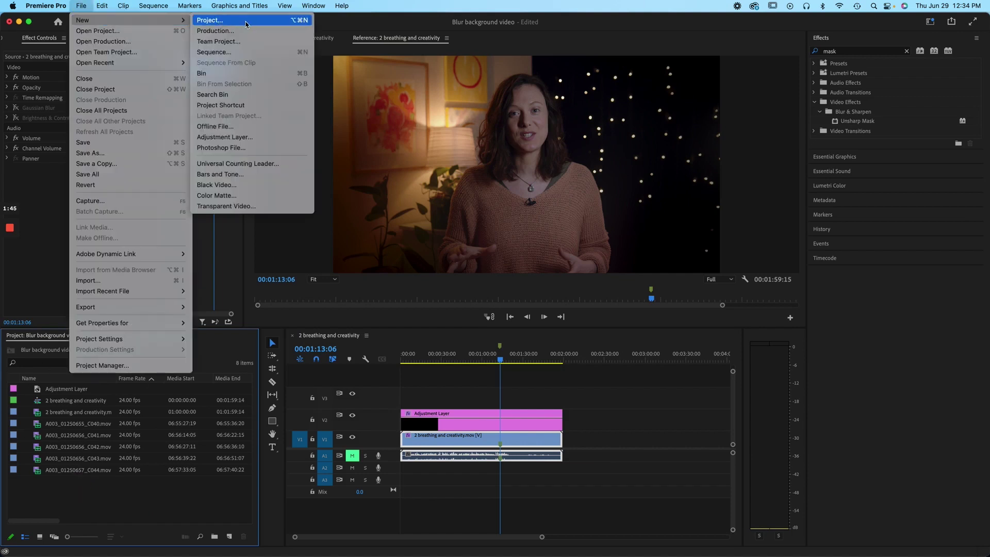
{"action": "left_click", "coordinate": [275, 137]}
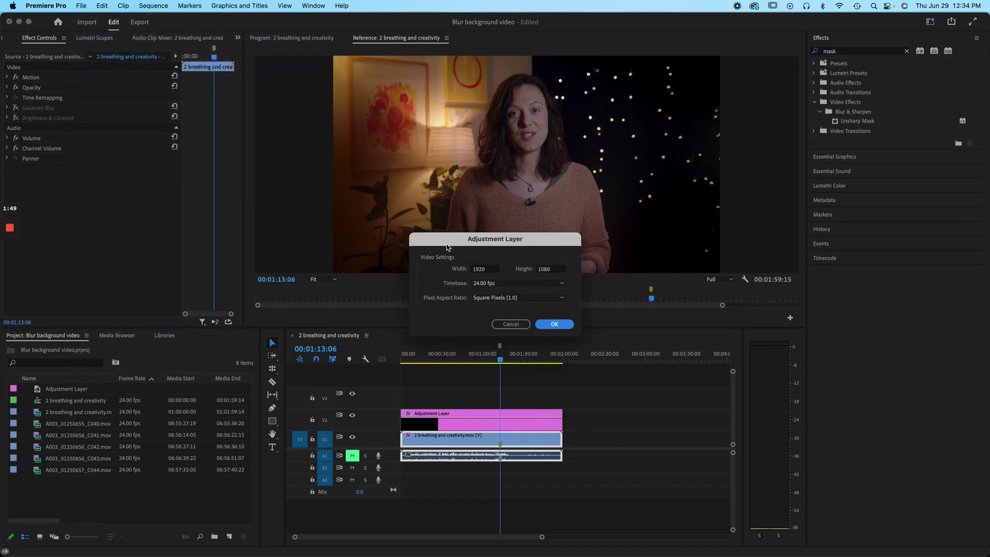
{"action": "left_click", "coordinate": [555, 324]}
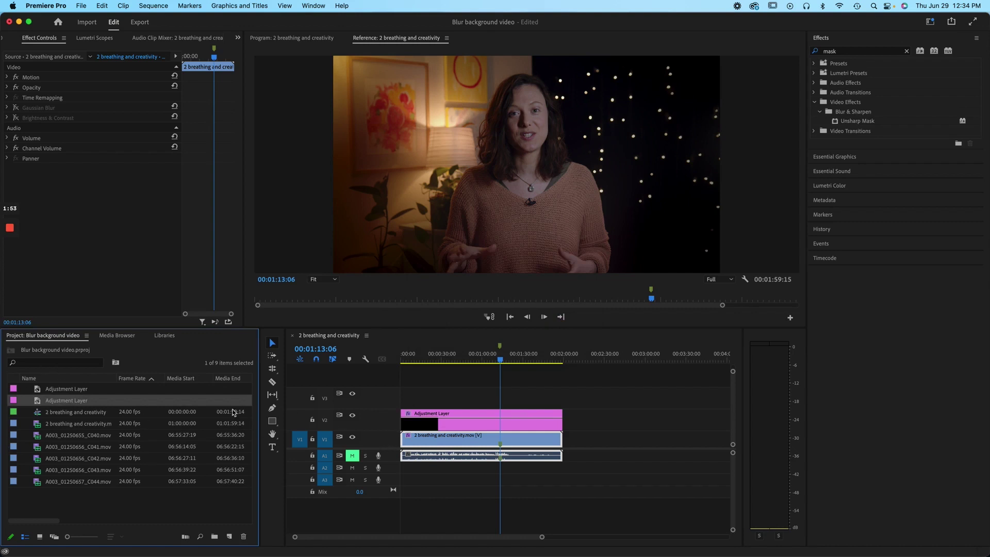
Step: Drop the new adjustment layer onto track V3 at the sequence start
{"action": "left_click_drag", "start_coordinate": [44, 401], "coordinate": [398, 393]}
{"action": "key", "text": "Home"}
{"action": "left_click", "coordinate": [380, 362]}
{"action": "key", "text": "="}
{"action": "key", "text": "="}
{"action": "key", "text": "="}
{"action": "key", "text": "="}
{"action": "key", "text": "="}
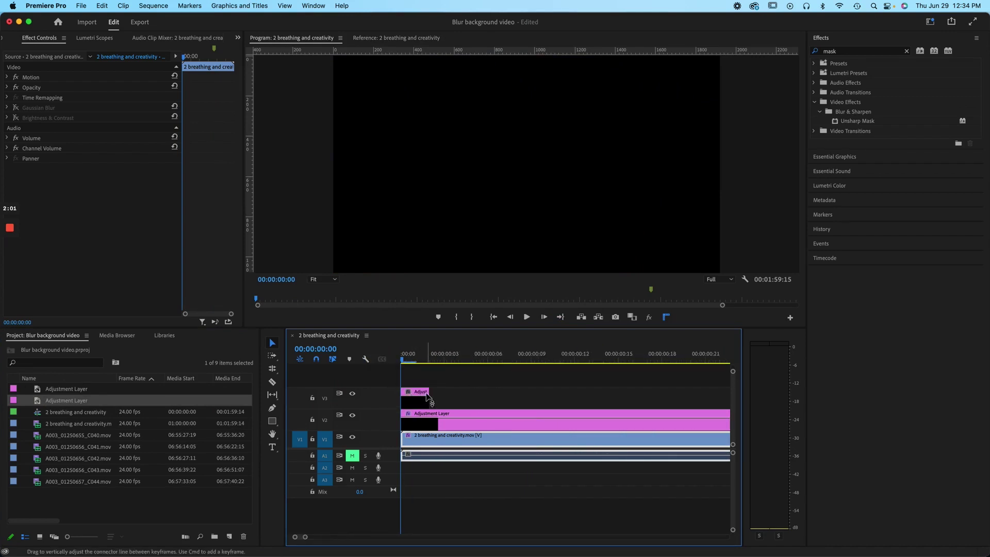
Step: Stretch the V3 adjustment layer's right edge so it ends with the V2 clip
{"action": "left_click", "coordinate": [425, 393]}
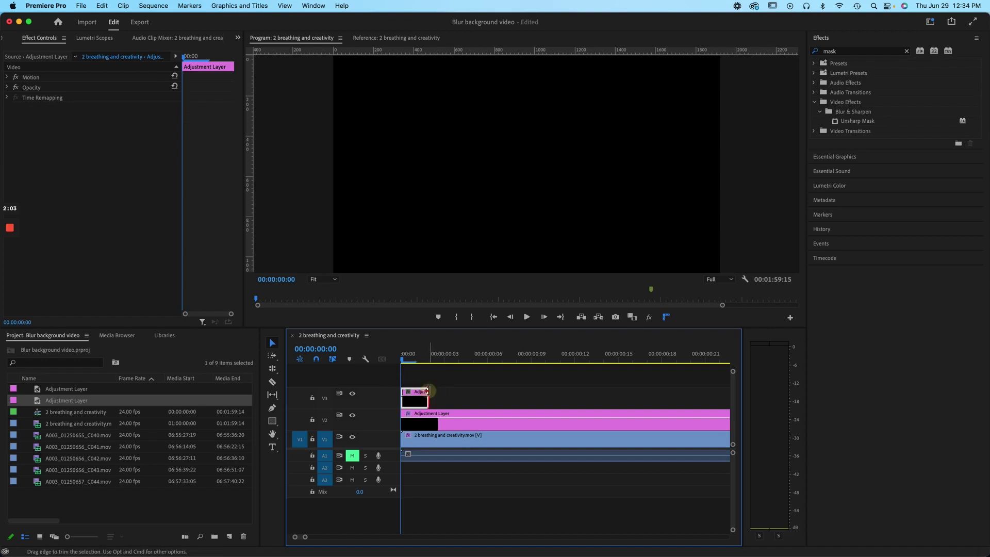
{"action": "left_click_drag", "start_coordinate": [432, 401], "coordinate": [689, 387]}
{"action": "key", "text": "-"}
{"action": "key", "text": "-"}
{"action": "key", "text": "-"}
{"action": "key", "text": "-"}
{"action": "key", "text": "-"}
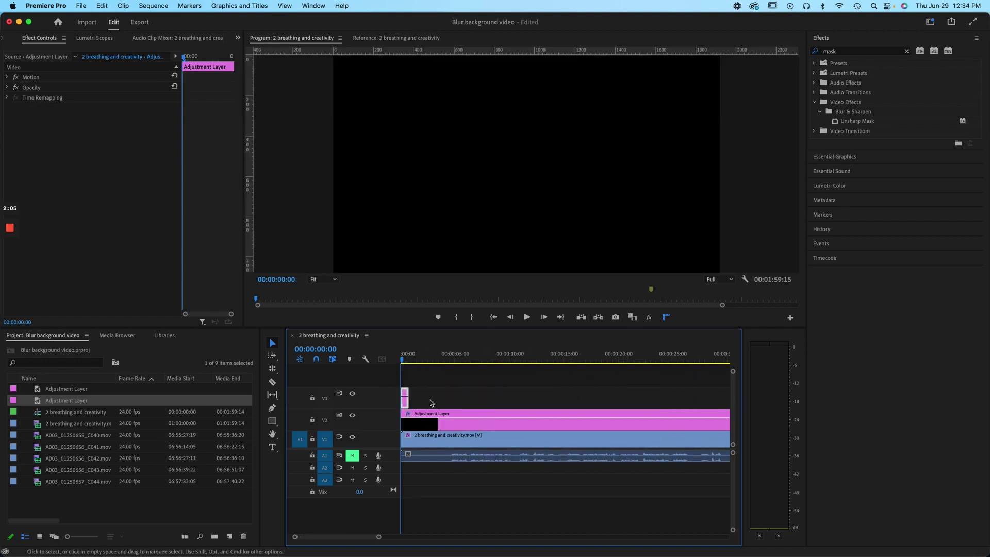
{"action": "left_click_drag", "start_coordinate": [408, 394], "coordinate": [597, 398]}
{"action": "key", "text": "-"}
{"action": "key", "text": "-"}
{"action": "key", "text": "-"}
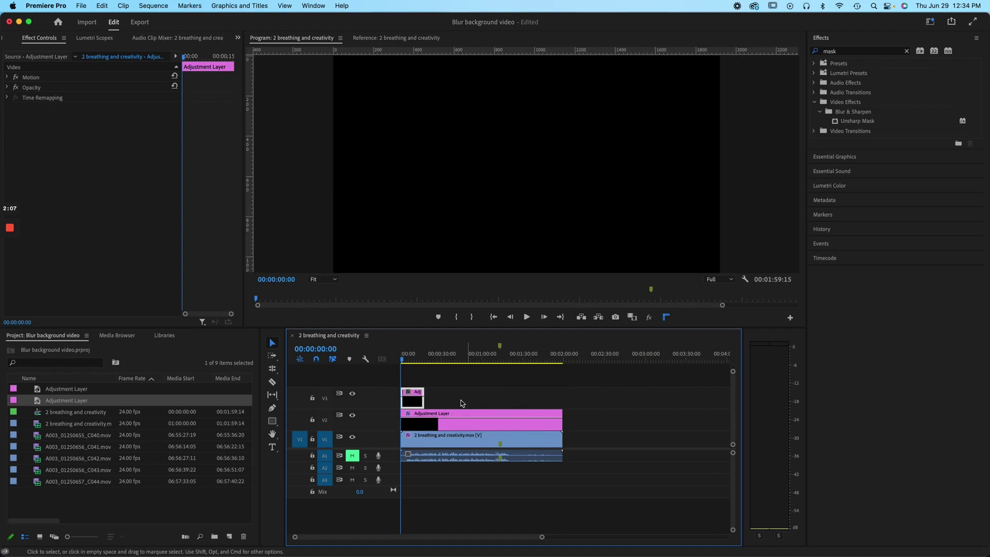
{"action": "left_click_drag", "start_coordinate": [423, 391], "coordinate": [562, 392]}
{"action": "left_click", "coordinate": [490, 425]}
Step: Give the V2 adjustment clip the Blue label
{"action": "right_click", "coordinate": [484, 424]}
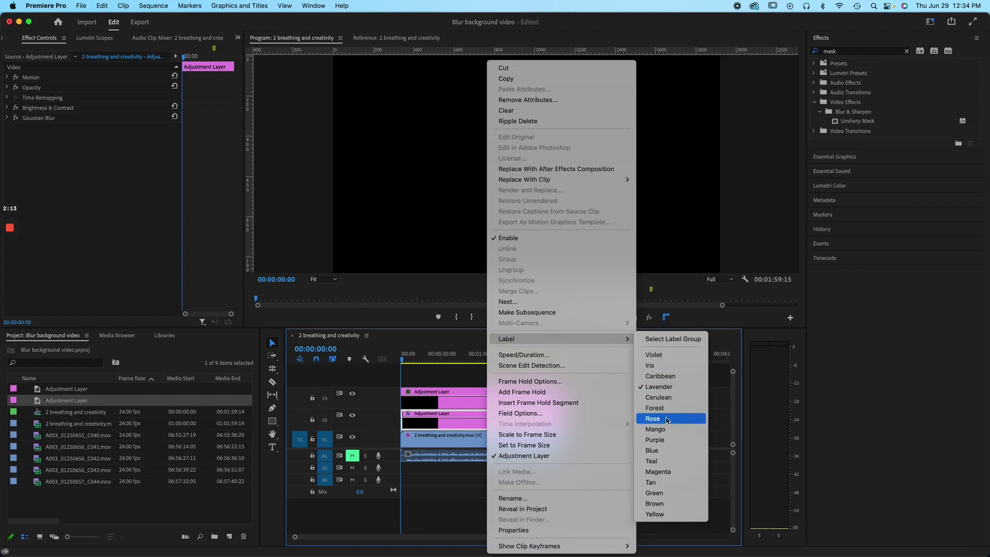
{"action": "left_click", "coordinate": [665, 420]}
{"action": "right_click", "coordinate": [522, 423]}
{"action": "mouse_move", "coordinate": [570, 340]}
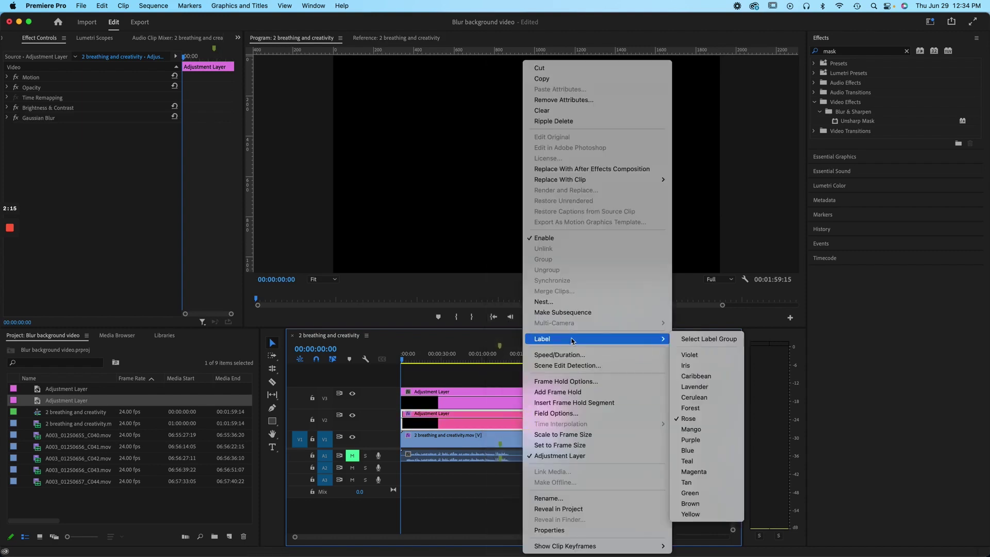
{"action": "left_click", "coordinate": [704, 440]}
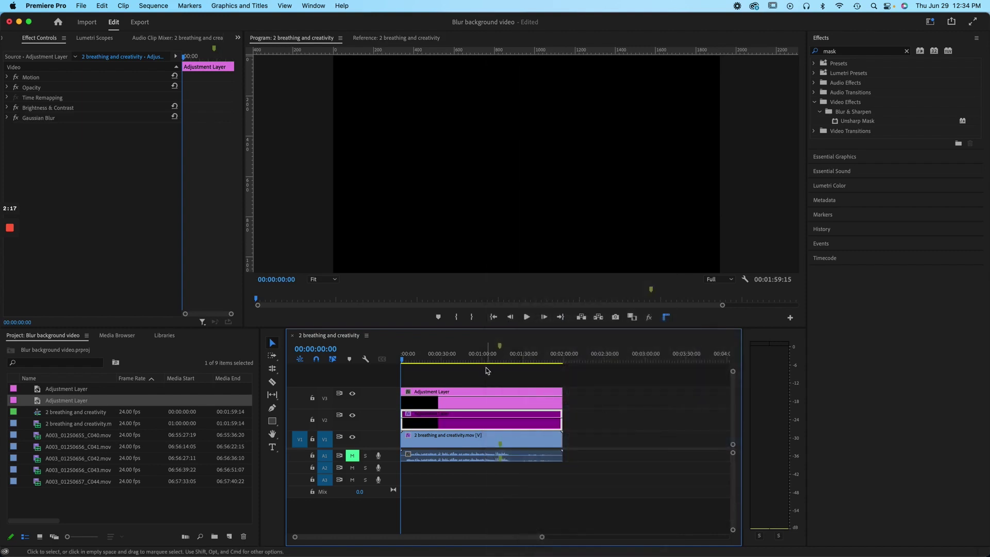
{"action": "right_click", "coordinate": [515, 431]}
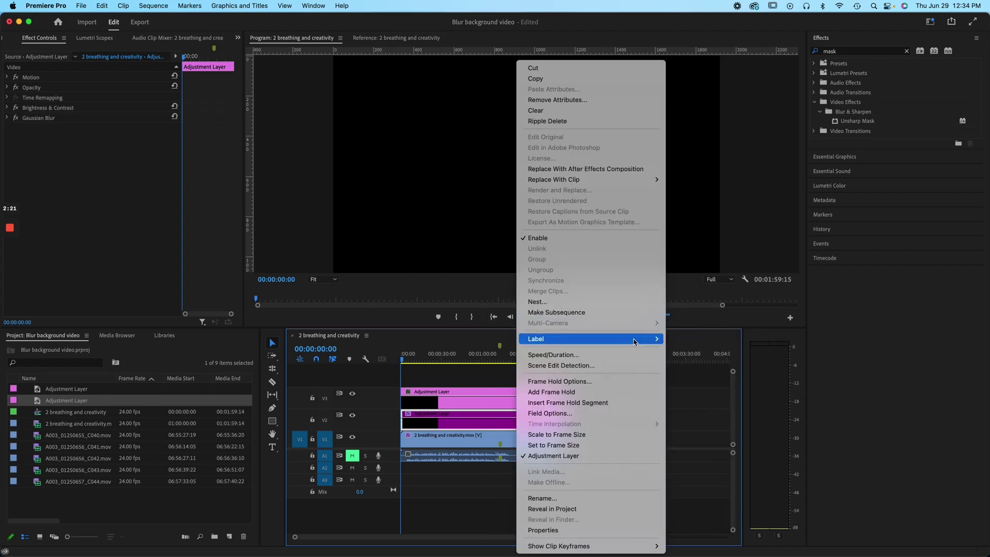
{"action": "mouse_move", "coordinate": [654, 339]}
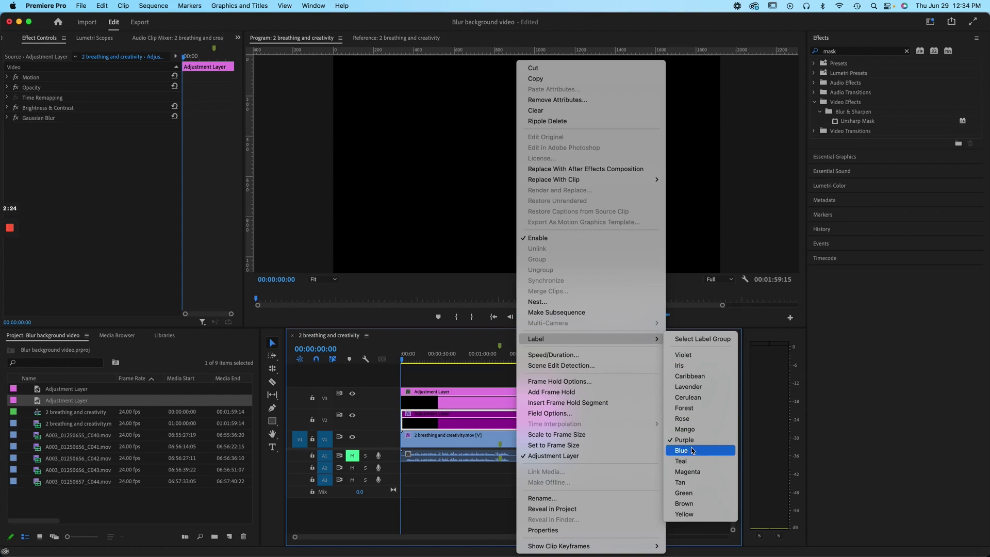
{"action": "left_click", "coordinate": [691, 455]}
{"action": "left_click", "coordinate": [602, 398]}
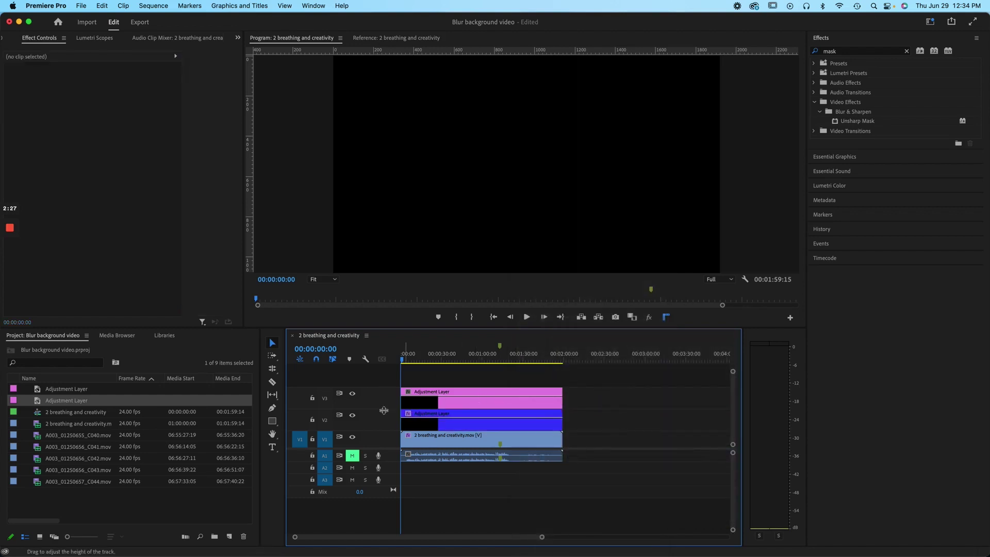
Step: Shorten the V2 track, park at 00:01:13:06, and hide V2's output to see unblurred footage
{"action": "mouse_move", "coordinate": [383, 410]}
{"action": "left_mouse_down"}
{"action": "mouse_move", "coordinate": [384, 419]}
{"action": "mouse_move", "coordinate": [387, 397]}
{"action": "left_mouse_up"}
{"action": "left_click", "coordinate": [485, 407]}
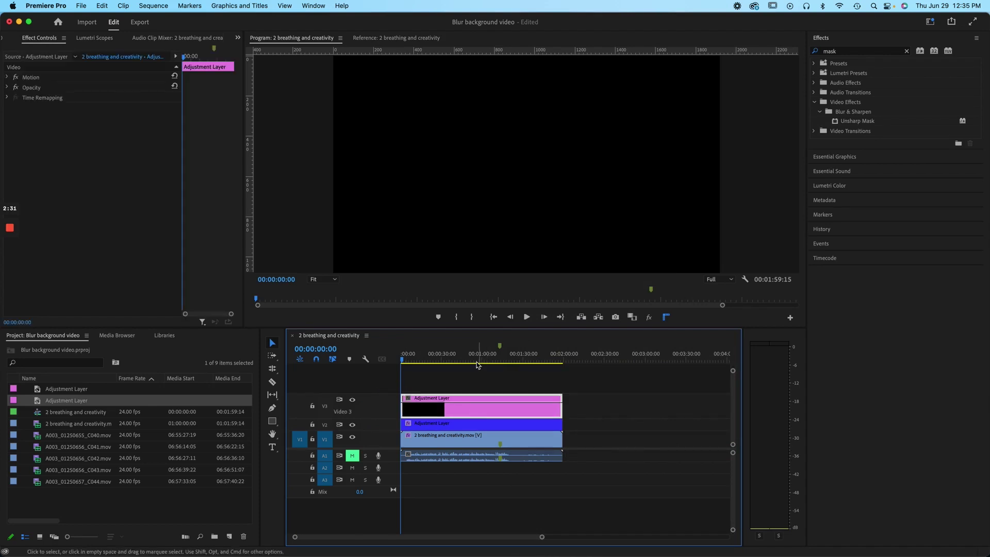
{"action": "left_click", "coordinate": [490, 361]}
{"action": "left_click_drag", "start_coordinate": [491, 362], "coordinate": [502, 359]}
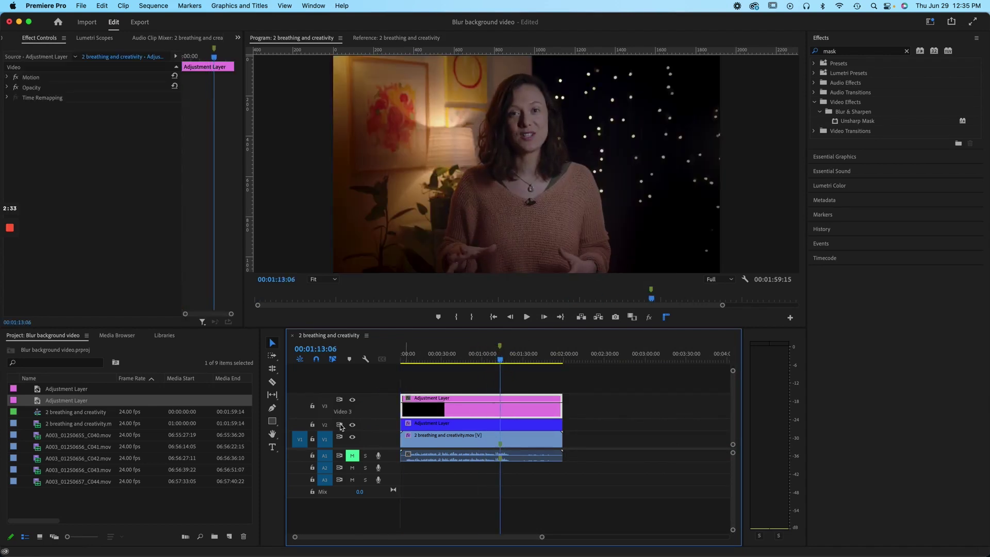
{"action": "left_click", "coordinate": [352, 426]}
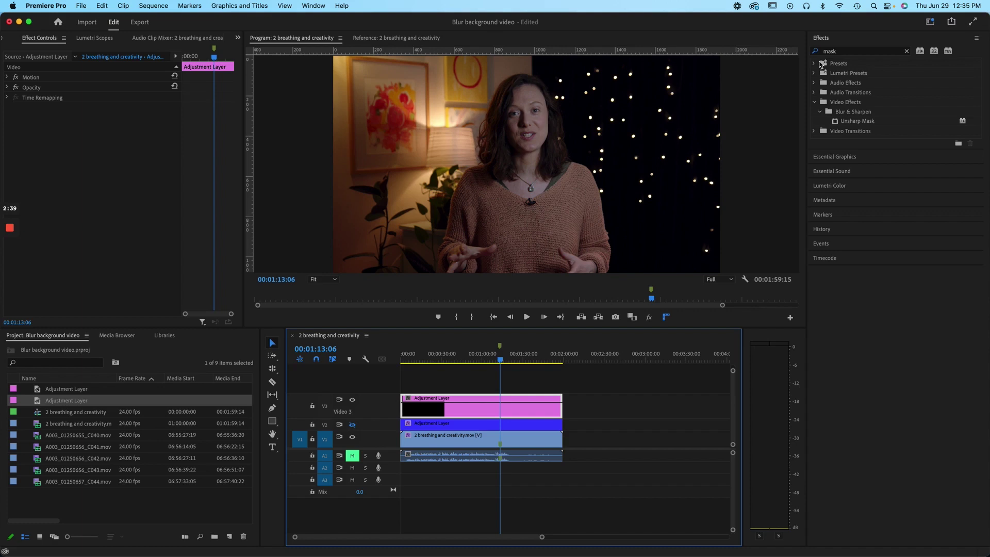
Step: Apply Gaussian Blur to the V3 adjustment layer at Blurriness 124 with an ellipse mask
{"action": "left_click", "coordinate": [827, 51]}
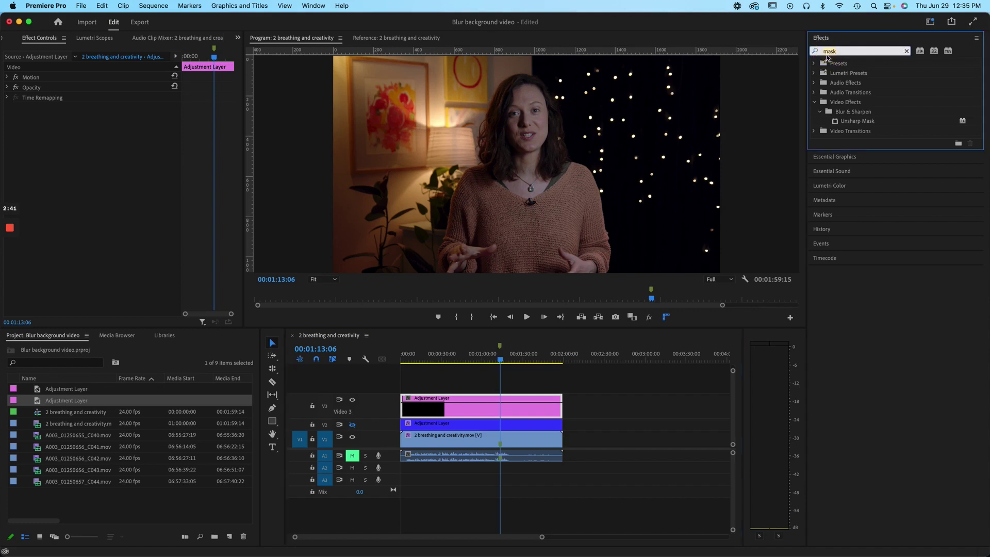
{"action": "type", "text": "blur"}
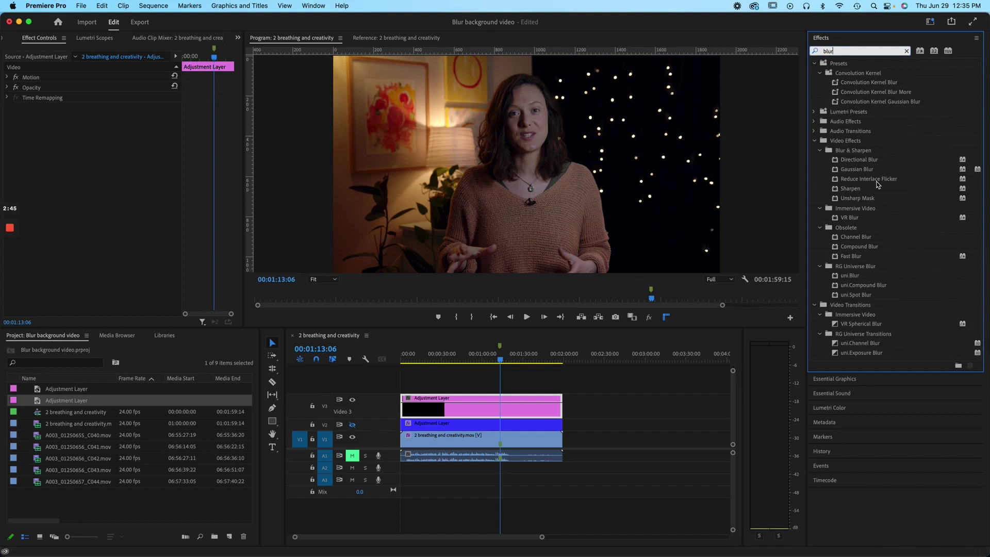
{"action": "left_click", "coordinate": [849, 201]}
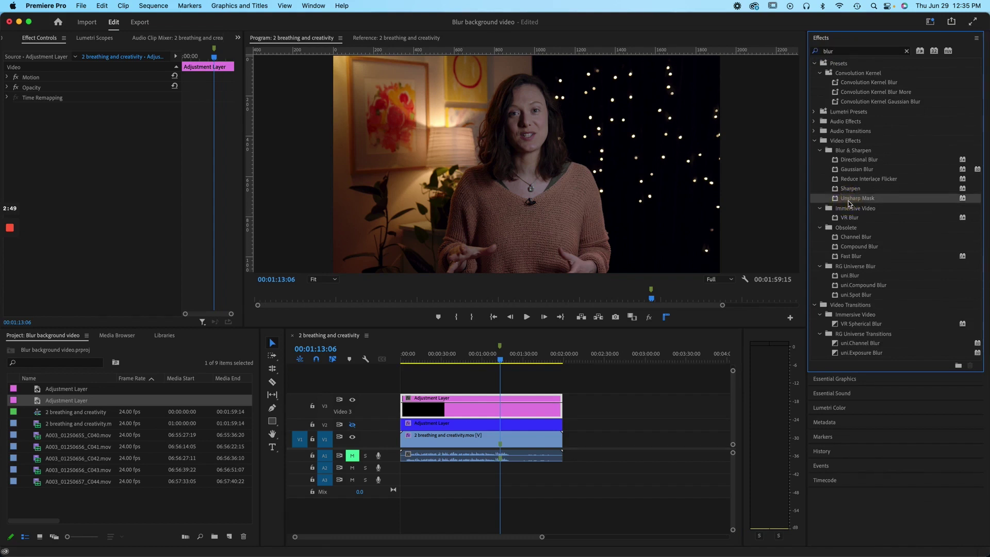
{"action": "left_click", "coordinate": [856, 170]}
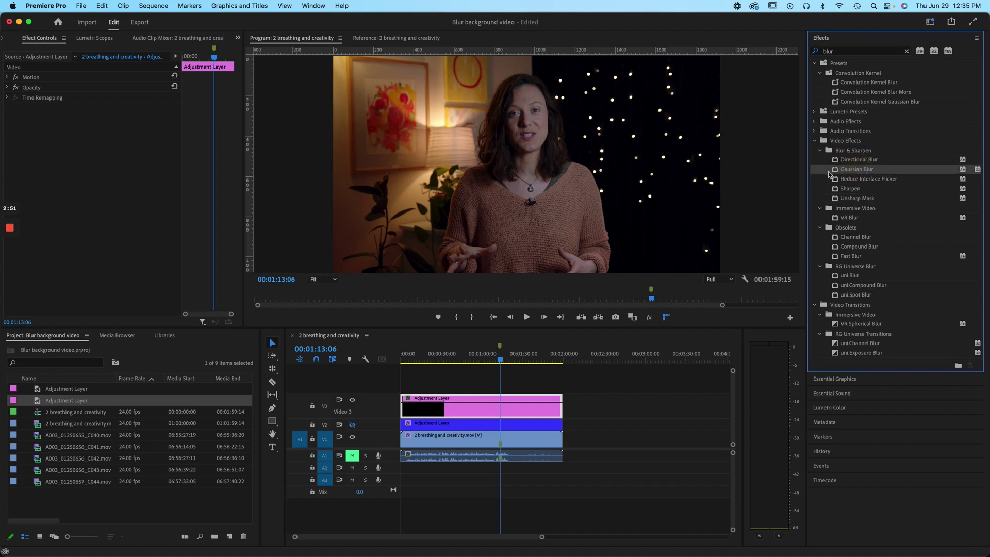
{"action": "left_click_drag", "start_coordinate": [838, 171], "coordinate": [490, 408]}
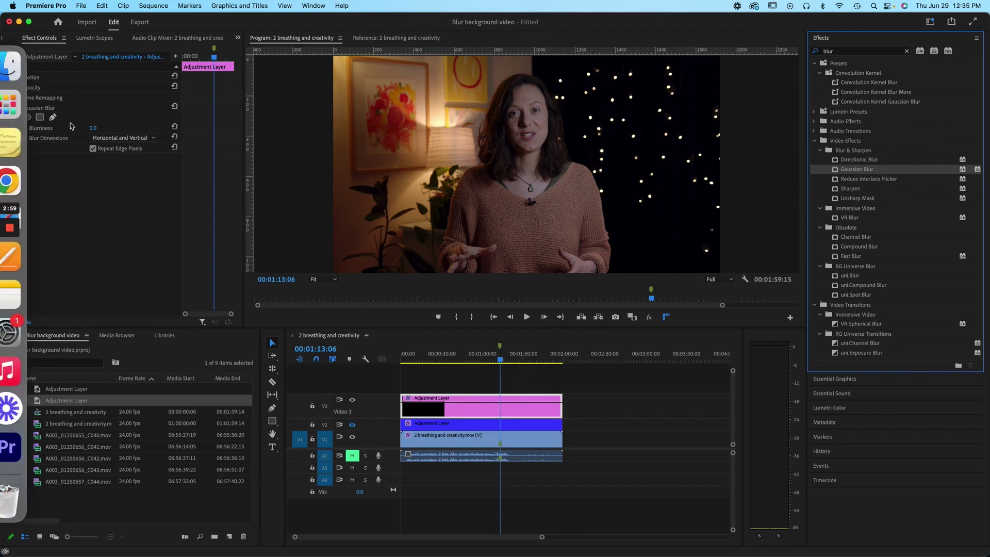
{"action": "left_click_drag", "start_coordinate": [93, 128], "coordinate": [92, 128]}
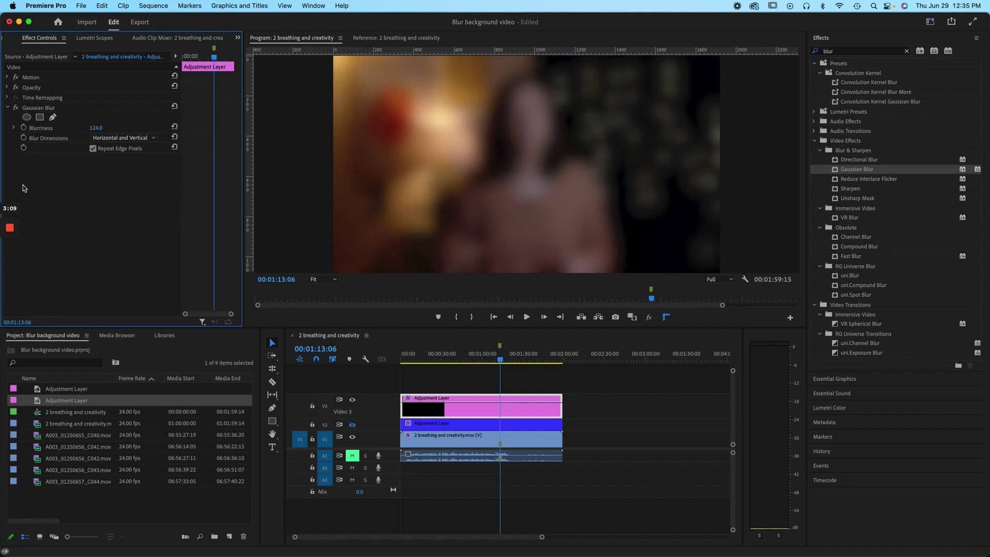
{"action": "left_click", "coordinate": [27, 118]}
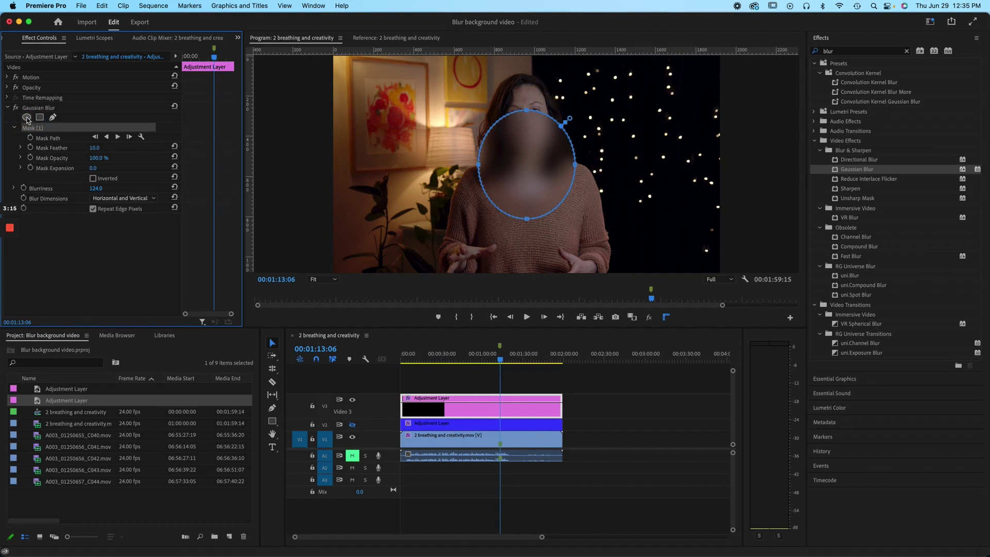
Step: Replace the ellipse mask with a new one over the face, expansion 60.7 and feather 188.3
{"action": "key", "text": "Delete"}
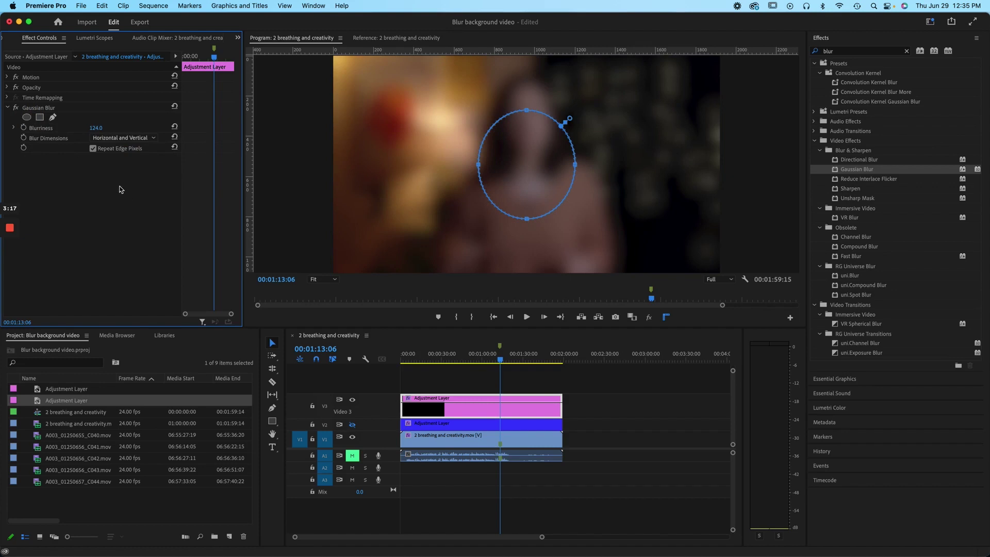
{"action": "left_click", "coordinate": [25, 119]}
{"action": "left_click", "coordinate": [526, 194]}
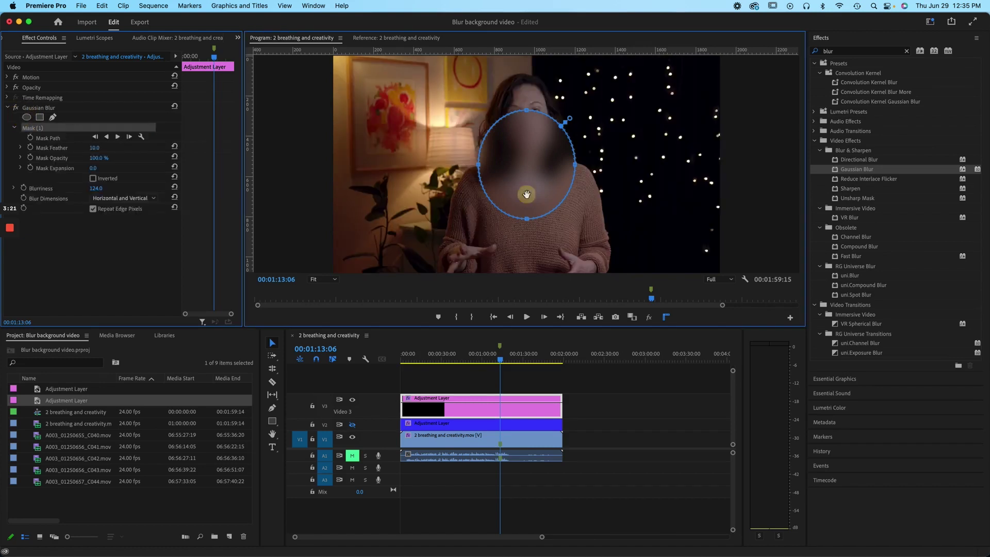
{"action": "left_click_drag", "start_coordinate": [526, 194], "coordinate": [520, 158]}
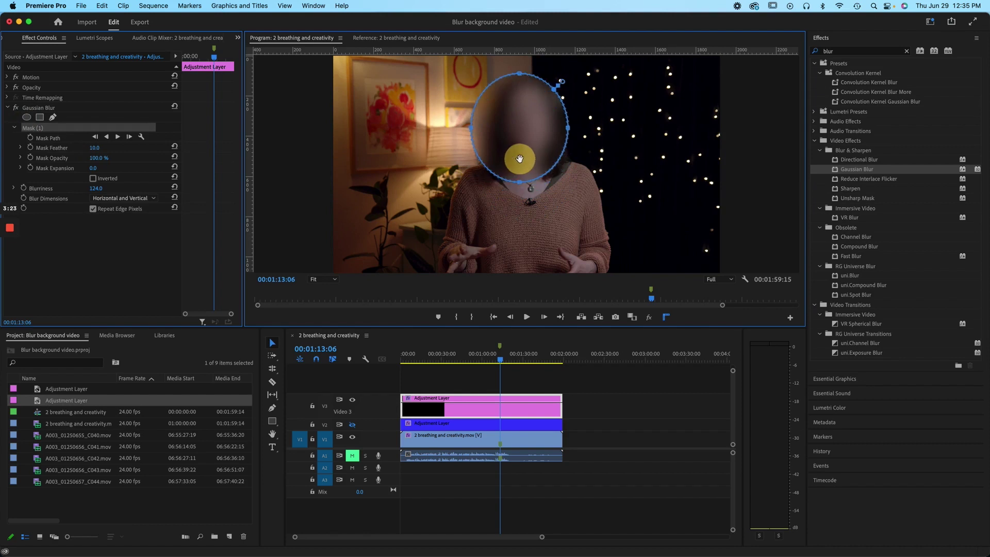
{"action": "left_click_drag", "start_coordinate": [560, 82], "coordinate": [563, 192]}
{"action": "left_click_drag", "start_coordinate": [517, 163], "coordinate": [527, 164]}
{"action": "mouse_move", "coordinate": [577, 200]}
{"action": "left_mouse_down"}
{"action": "mouse_move", "coordinate": [591, 215]}
{"action": "mouse_move", "coordinate": [561, 190]}
{"action": "left_mouse_up"}
{"action": "left_click_drag", "start_coordinate": [543, 131], "coordinate": [524, 119]}
{"action": "left_click_drag", "start_coordinate": [579, 210], "coordinate": [556, 196]}
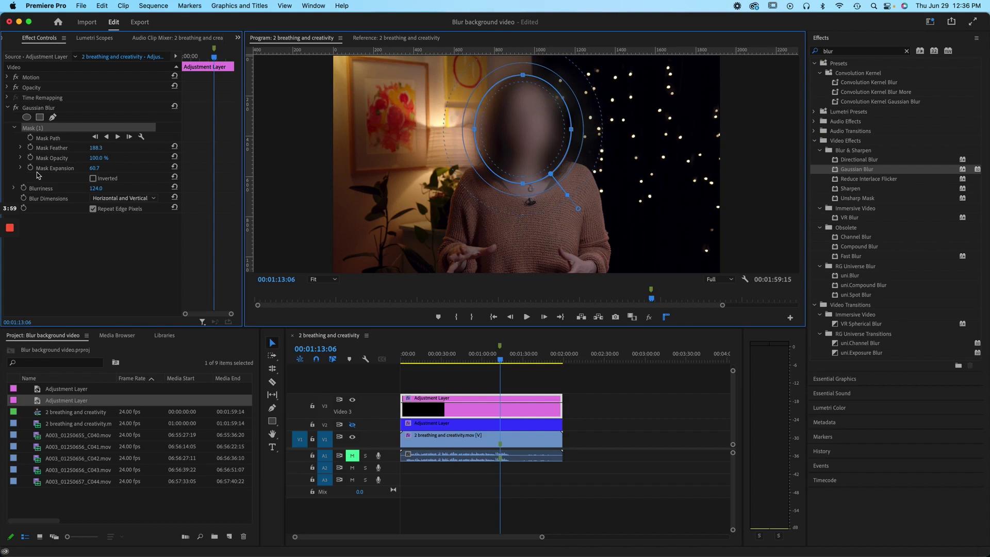
Step: Invert the mask, feather it to about 562, and stretch the ellipse wide and tall
{"action": "left_click", "coordinate": [93, 178]}
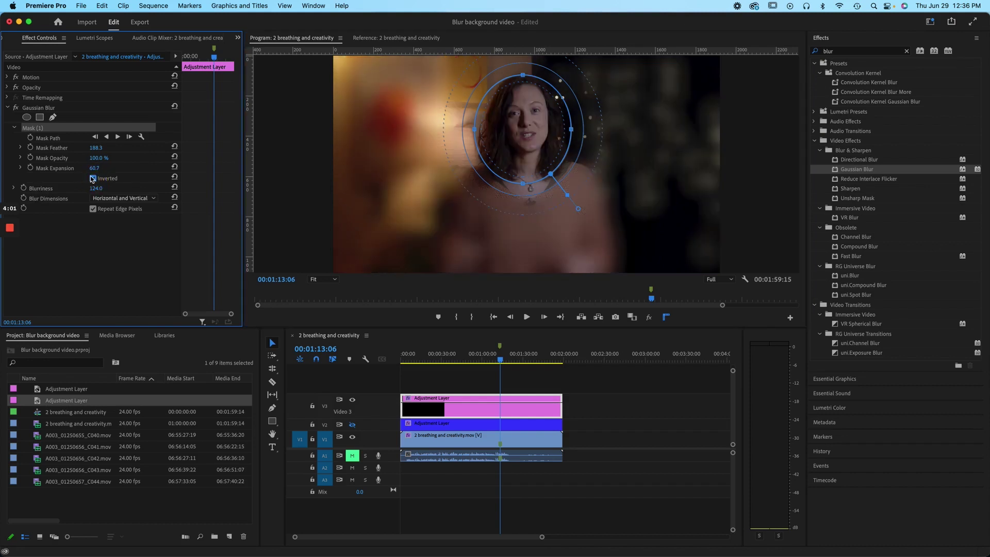
{"action": "left_click_drag", "start_coordinate": [579, 211], "coordinate": [548, 191]}
{"action": "left_click_drag", "start_coordinate": [572, 135], "coordinate": [621, 138]}
{"action": "left_click_drag", "start_coordinate": [475, 129], "coordinate": [446, 131]}
{"action": "left_click", "coordinate": [530, 188]}
{"action": "left_click_drag", "start_coordinate": [530, 202], "coordinate": [521, 279]}
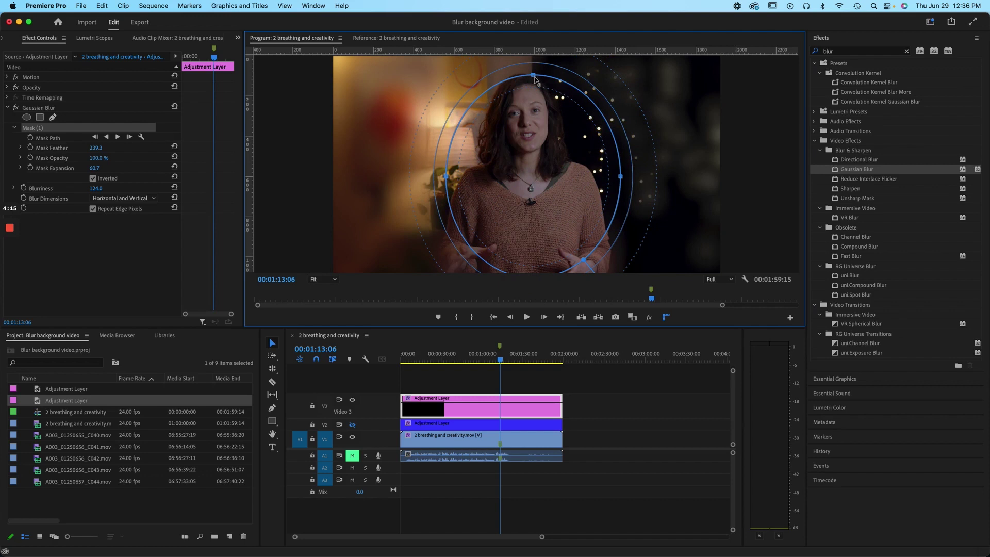
{"action": "left_click_drag", "start_coordinate": [533, 75], "coordinate": [530, 60]}
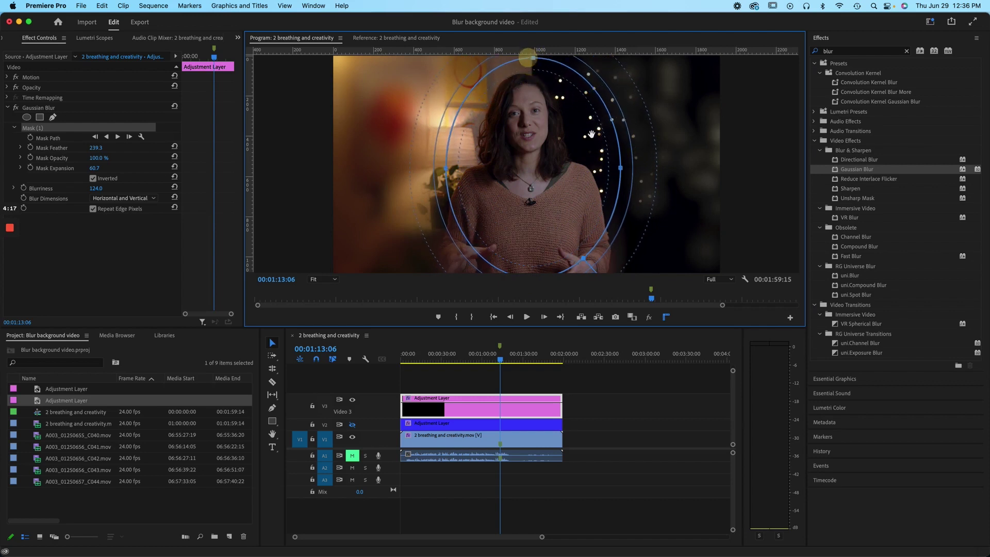
Step: Fine-tune the ellipse's position, edges and feather so it frames the whole person
{"action": "left_click_drag", "start_coordinate": [591, 135], "coordinate": [581, 132]}
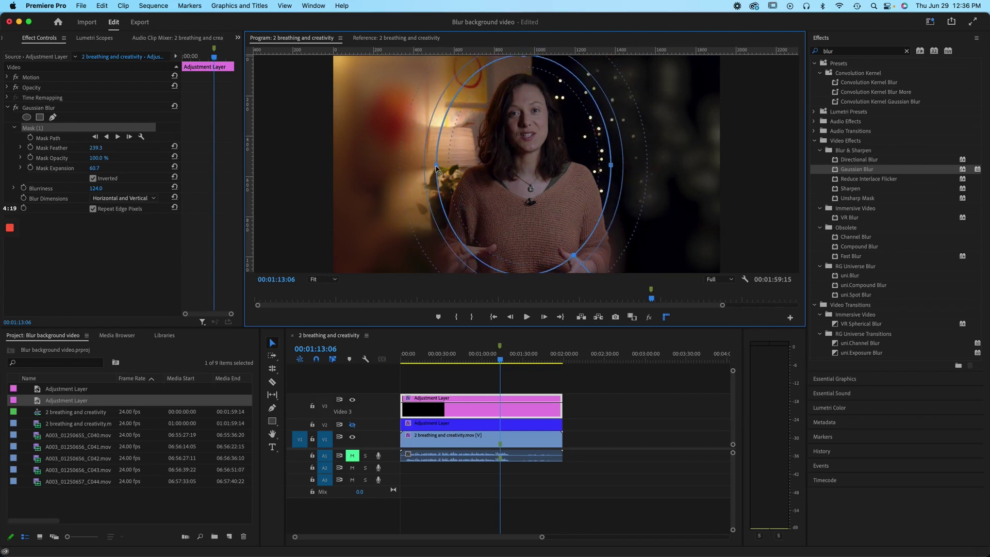
{"action": "left_click_drag", "start_coordinate": [436, 166], "coordinate": [433, 169]}
{"action": "left_click_drag", "start_coordinate": [611, 165], "coordinate": [614, 165]}
{"action": "left_click_drag", "start_coordinate": [581, 227], "coordinate": [570, 173]}
{"action": "left_click_drag", "start_coordinate": [596, 240], "coordinate": [590, 230]}
{"action": "left_click_drag", "start_coordinate": [535, 142], "coordinate": [546, 176]}
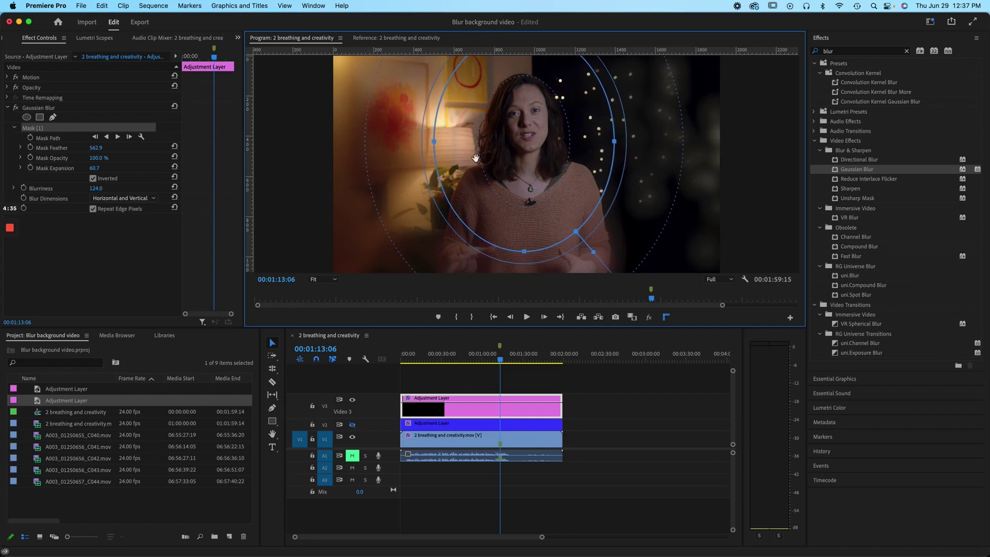
{"action": "left_click_drag", "start_coordinate": [549, 153], "coordinate": [552, 154]}
{"action": "left_click", "coordinate": [436, 142]}
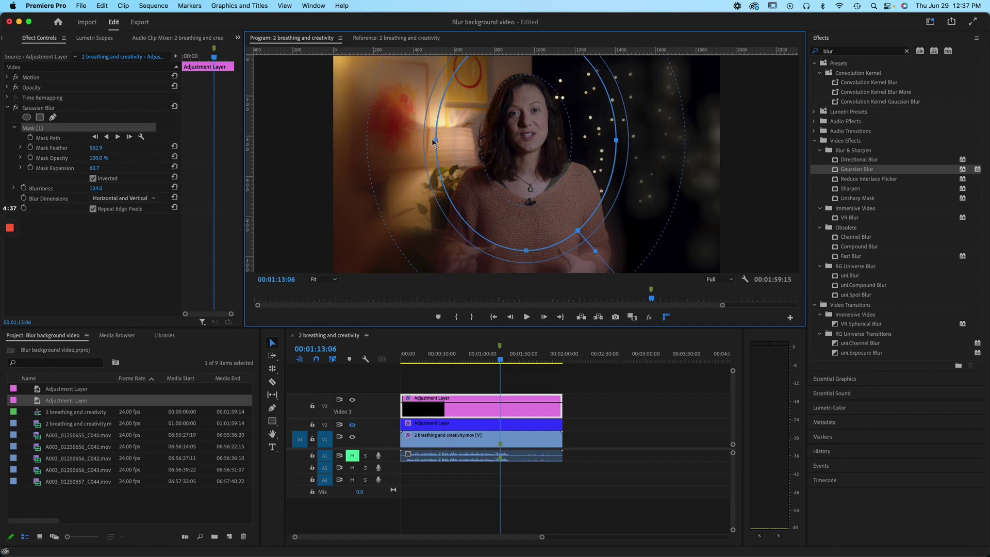
{"action": "left_click_drag", "start_coordinate": [437, 143], "coordinate": [431, 142]}
{"action": "left_click_drag", "start_coordinate": [505, 157], "coordinate": [504, 157]}
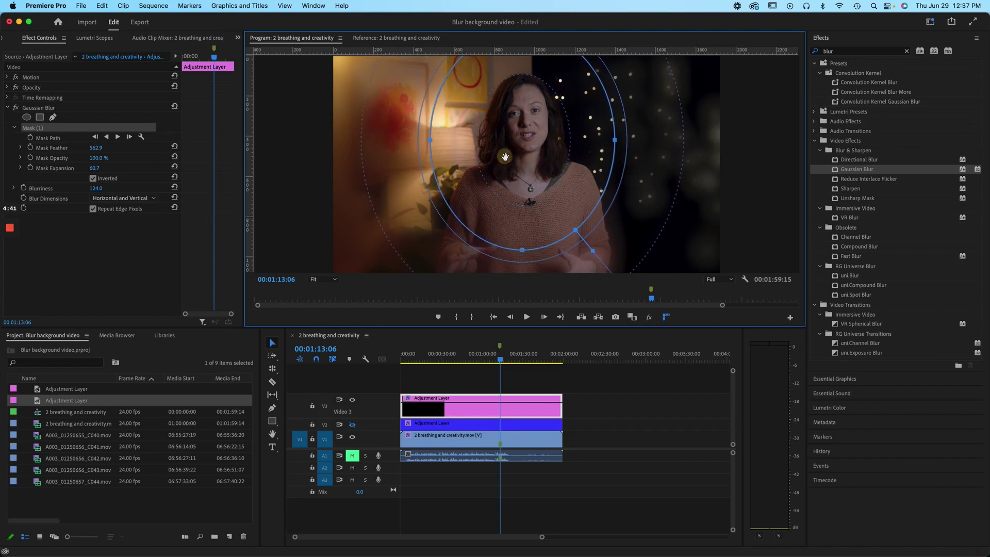
{"action": "left_click", "coordinate": [709, 228]}
Step: Reselect the V3 adjustment layer and lower its Gaussian Blur Blurriness from 124 to 12.0
{"action": "left_click", "coordinate": [520, 405]}
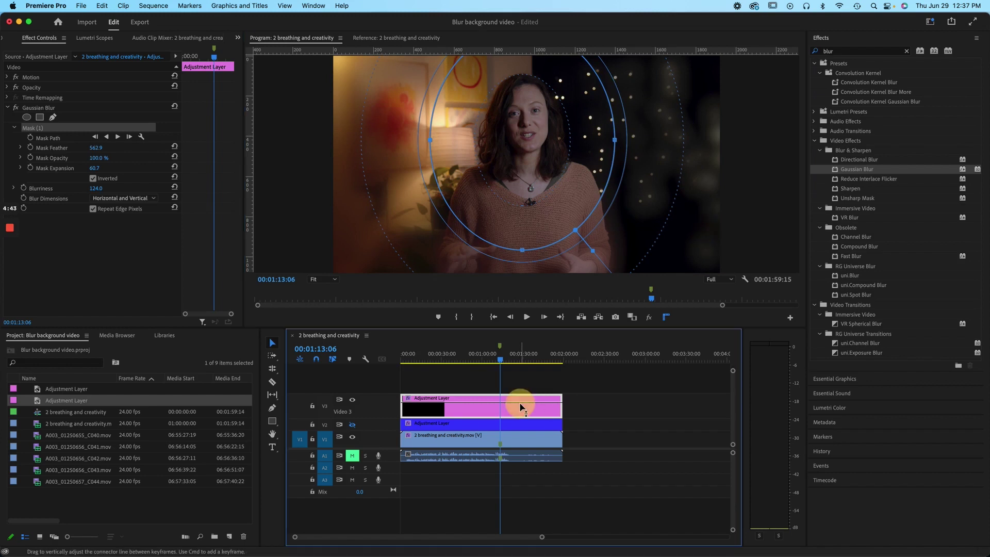
{"action": "left_click", "coordinate": [526, 389]}
{"action": "left_click", "coordinate": [526, 406]}
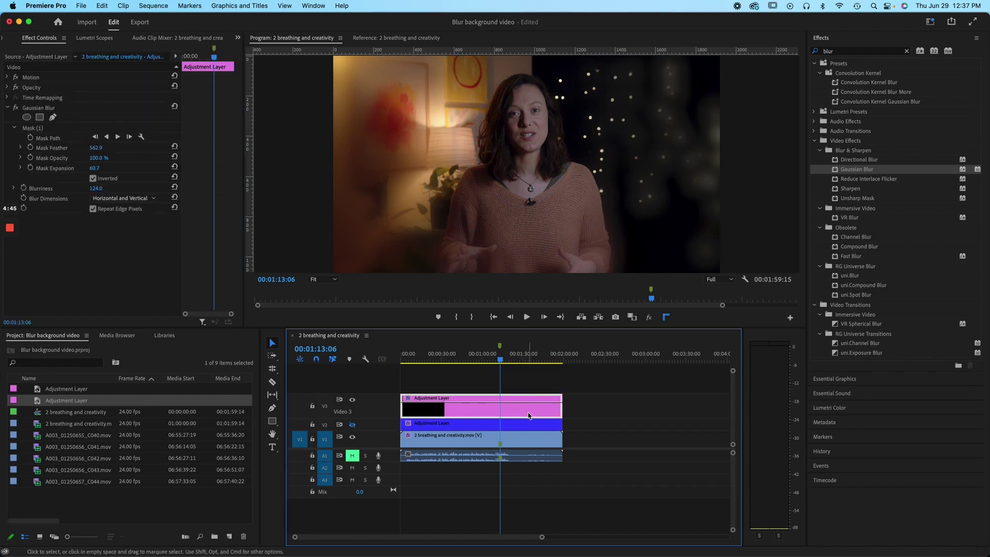
{"action": "left_click", "coordinate": [527, 413]}
{"action": "left_click_drag", "start_coordinate": [500, 360], "coordinate": [488, 392]}
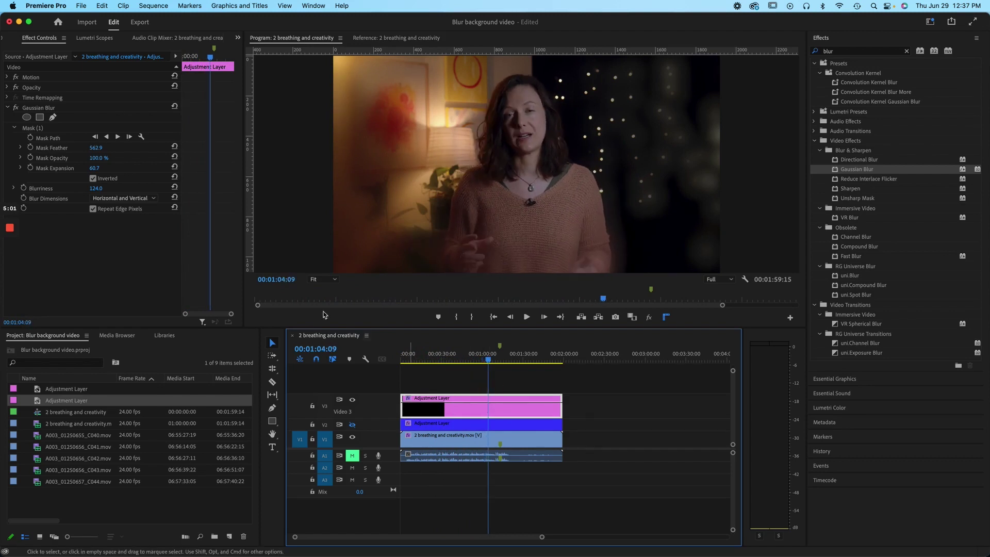
{"action": "left_click_drag", "start_coordinate": [97, 190], "coordinate": [96, 189]}
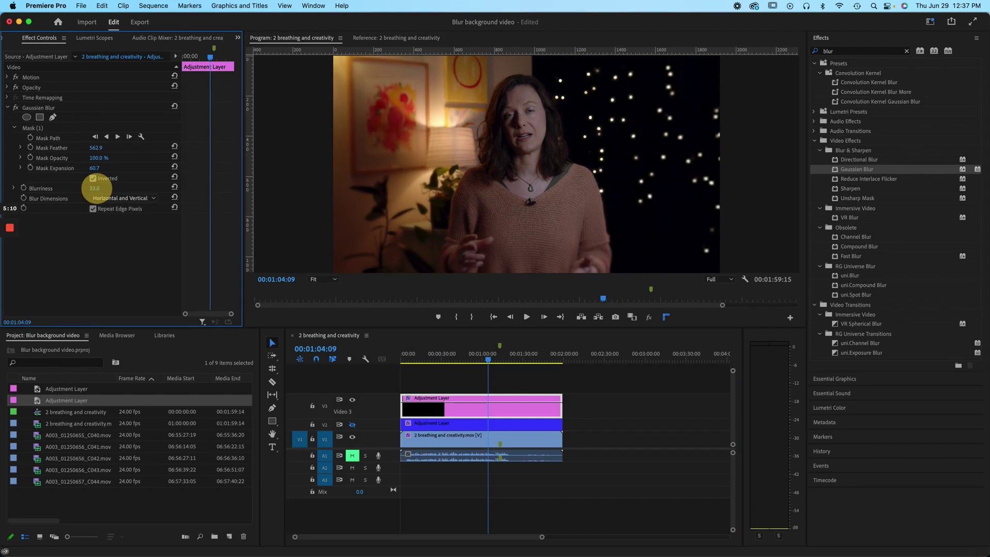
Step: Try Blurriness values between 28 and 51, settling at 33, comparing with the blur toggled
{"action": "left_click", "coordinate": [17, 110]}
{"action": "left_click", "coordinate": [17, 109]}
{"action": "left_click", "coordinate": [18, 110]}
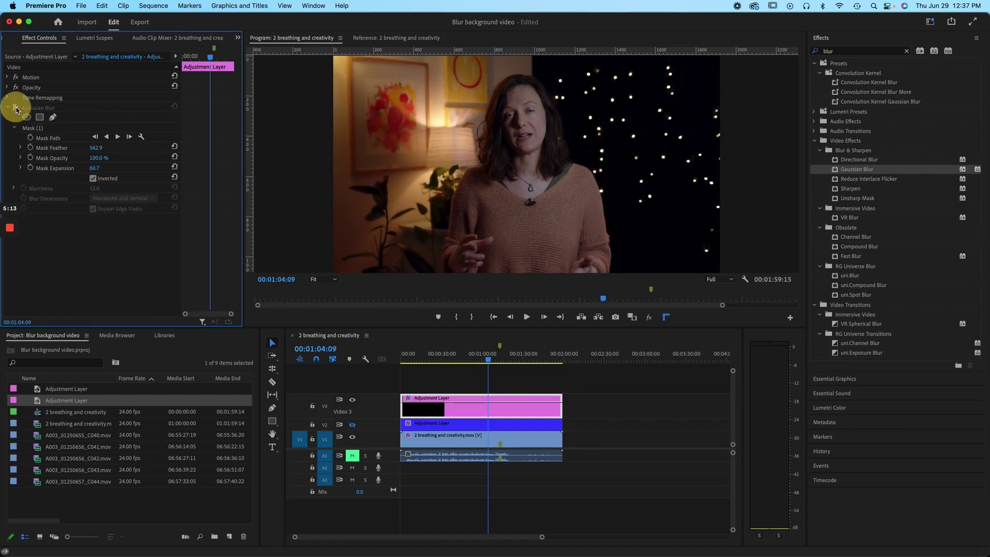
{"action": "left_click", "coordinate": [17, 110]}
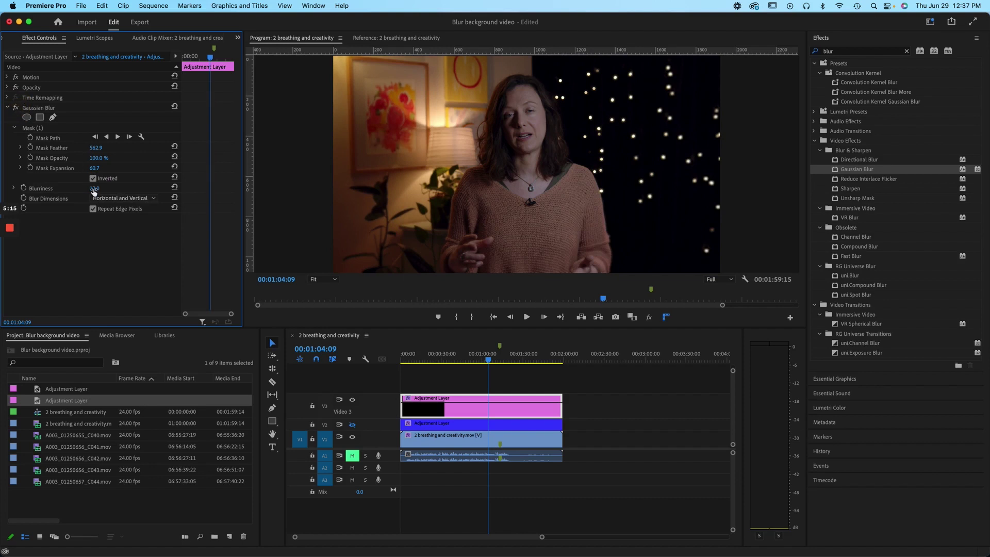
{"action": "left_click_drag", "start_coordinate": [94, 188], "coordinate": [96, 188]}
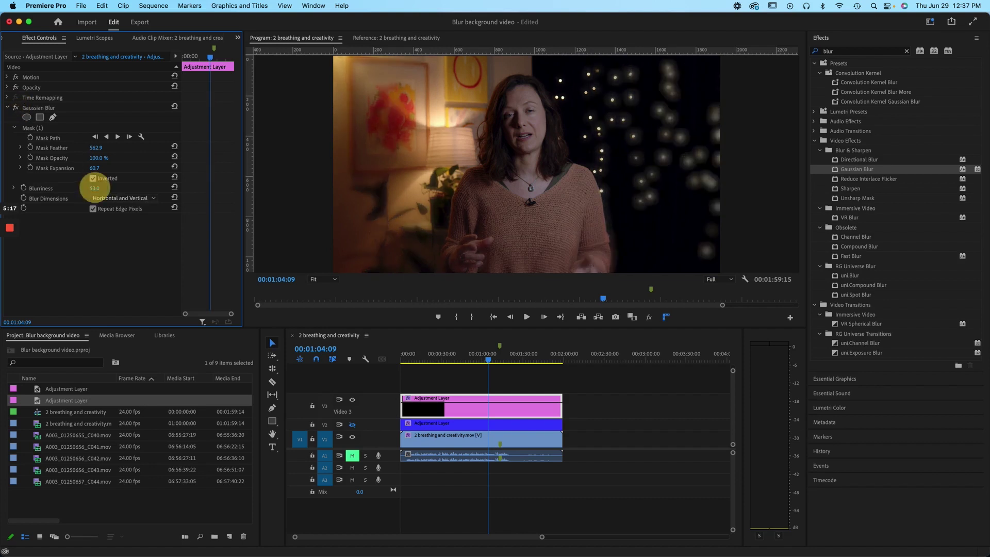
{"action": "left_click_drag", "start_coordinate": [95, 188], "coordinate": [95, 189]}
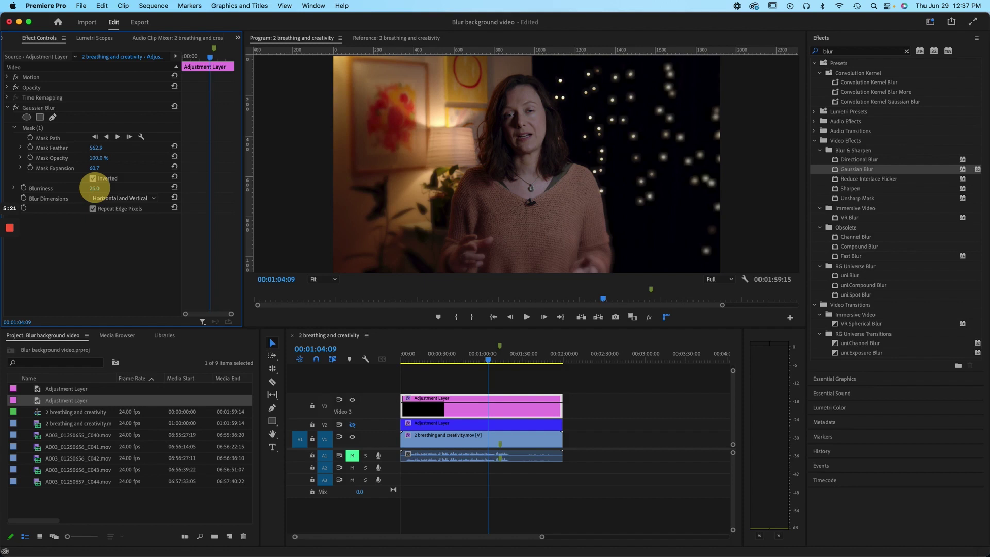
{"action": "left_click", "coordinate": [17, 108]}
{"action": "left_click", "coordinate": [17, 108]}
{"action": "left_click", "coordinate": [16, 108]}
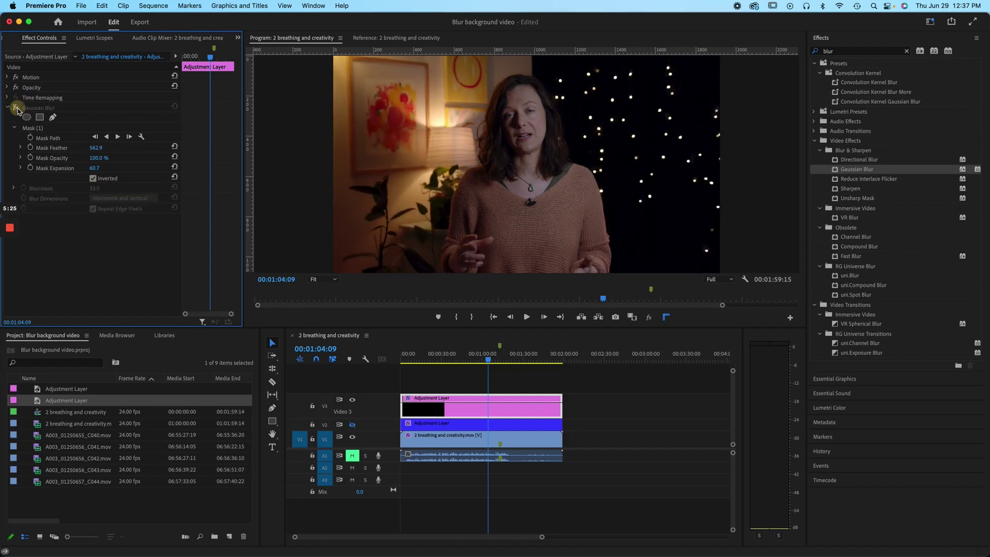
{"action": "left_click", "coordinate": [17, 108]}
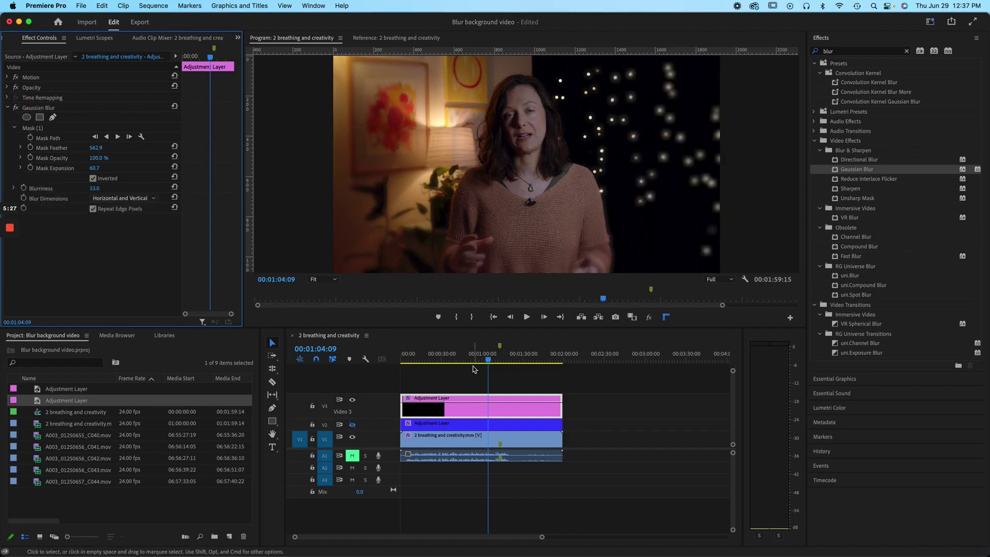
Step: Scrub back to 00:00:50:03 and reselect the V3 adjustment layer for another effect
{"action": "mouse_move", "coordinate": [464, 357]}
{"action": "left_mouse_down"}
{"action": "mouse_move", "coordinate": [439, 358]}
{"action": "mouse_move", "coordinate": [468, 369]}
{"action": "left_mouse_up"}
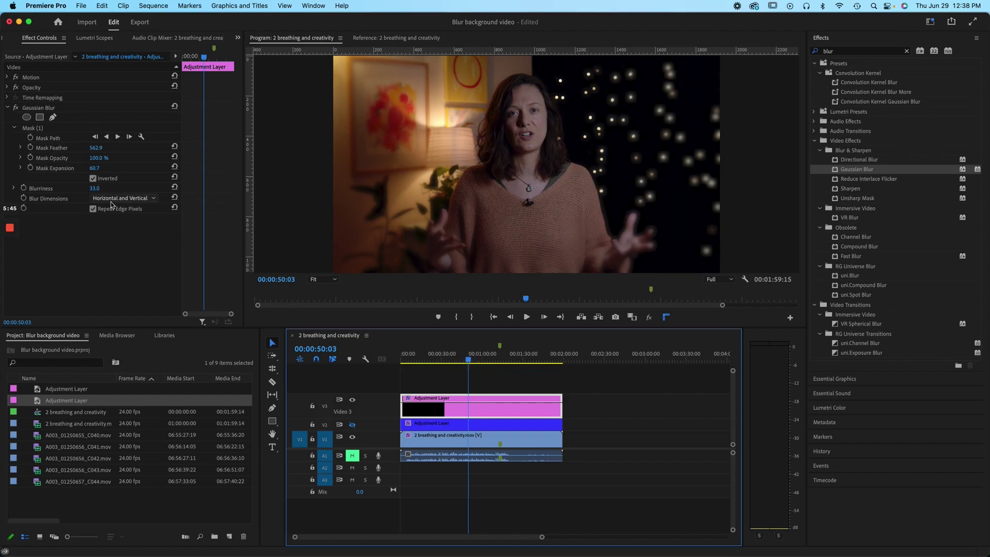
{"action": "left_click", "coordinate": [95, 188]}
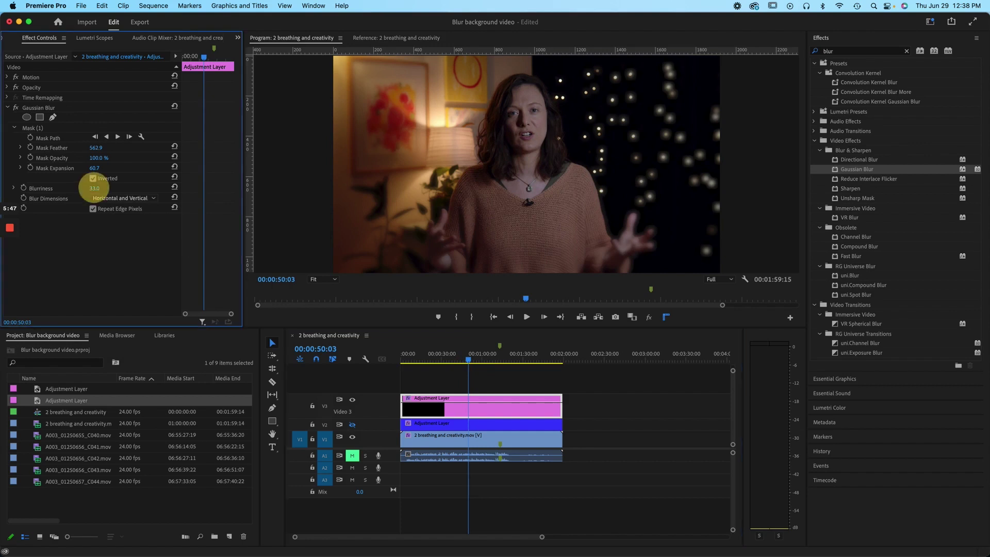
{"action": "left_click", "coordinate": [497, 410]}
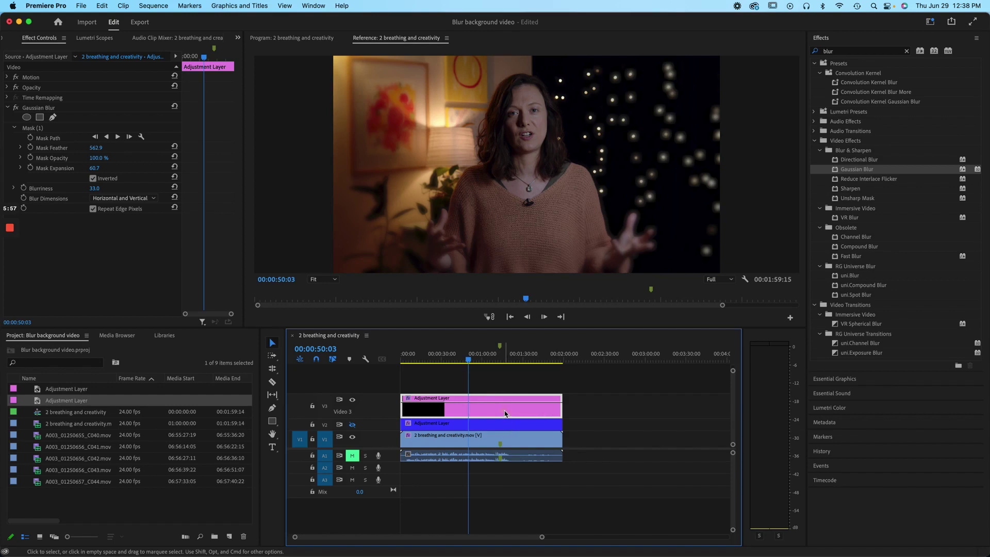
{"action": "left_click", "coordinate": [827, 51]}
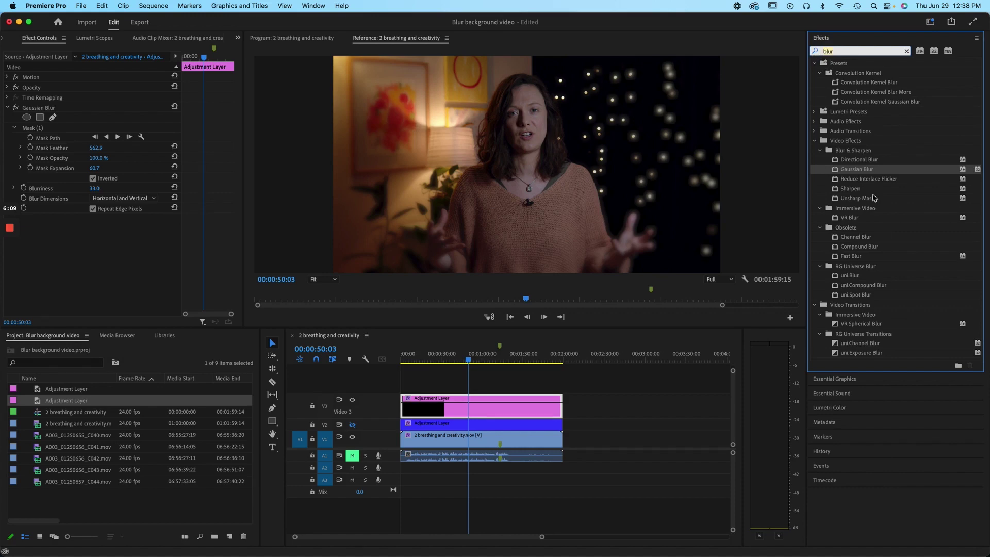
Step: Search the effects for 'satura' and browse the Lumetri Presets folder, then clear the search
{"action": "type", "text": "satura"}
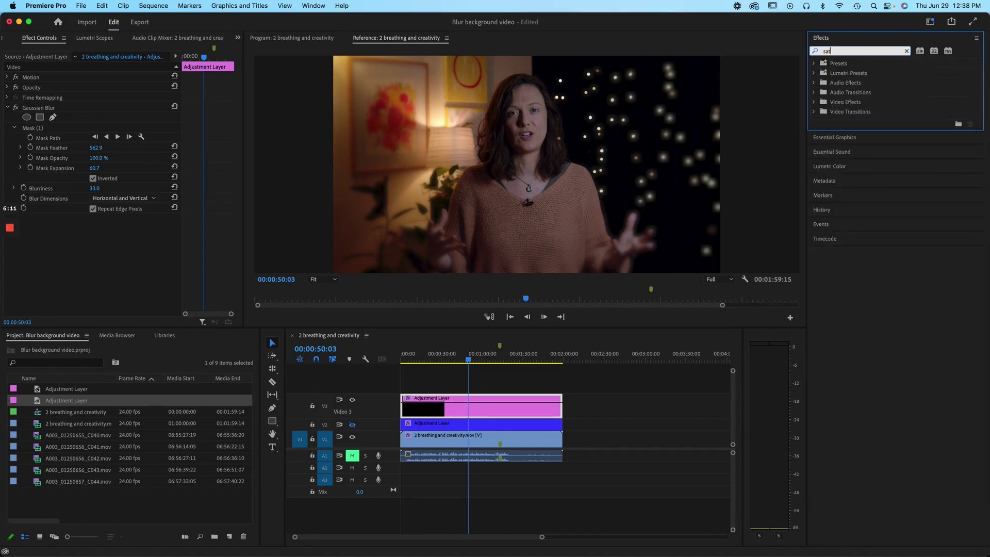
{"action": "left_click", "coordinate": [819, 73]}
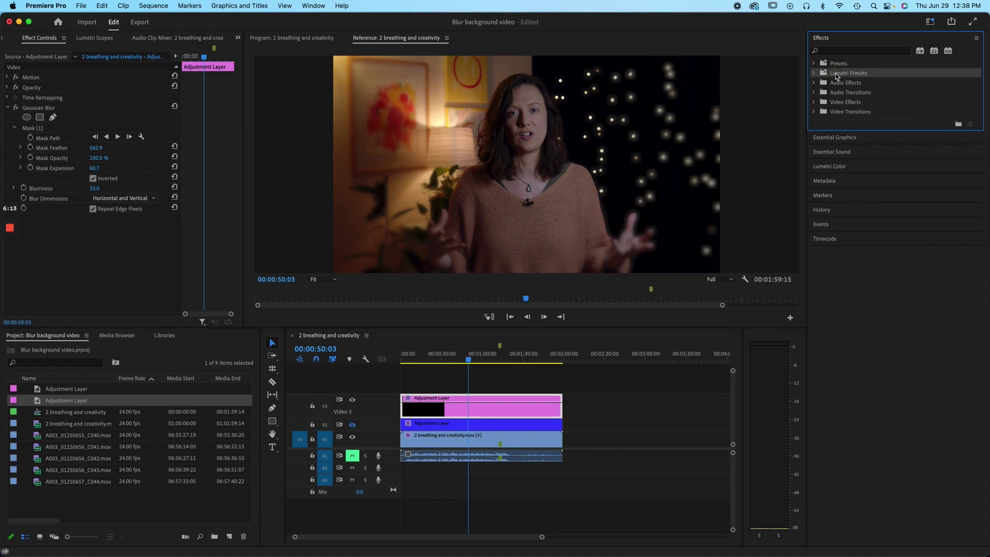
{"action": "left_click", "coordinate": [814, 74]}
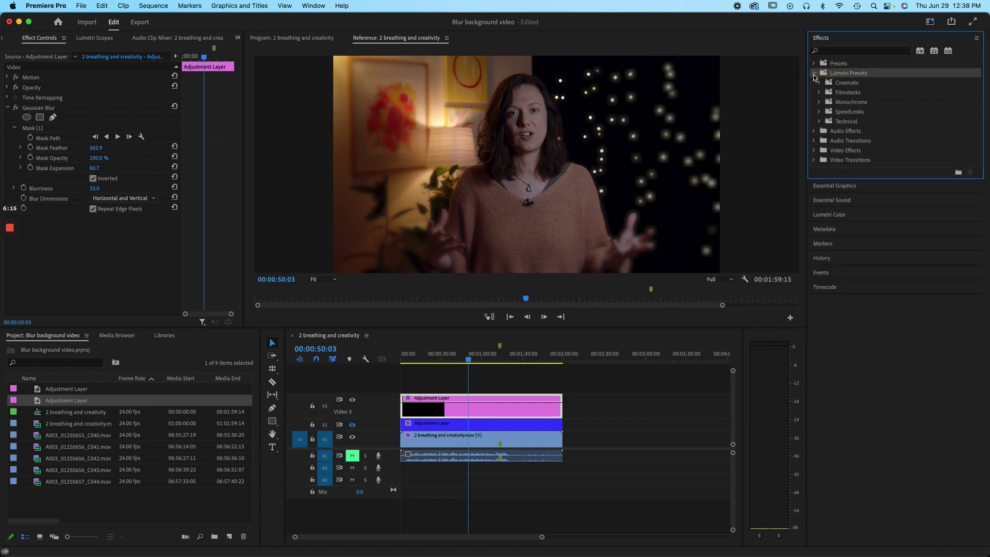
{"action": "left_click", "coordinate": [814, 75]}
{"action": "left_click", "coordinate": [831, 50]}
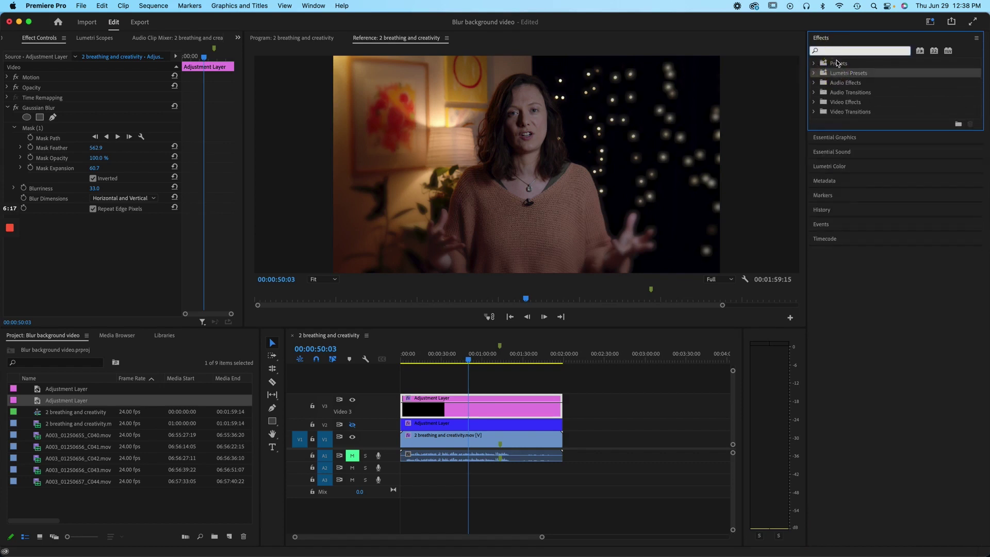
{"action": "type", "text": "lumet"}
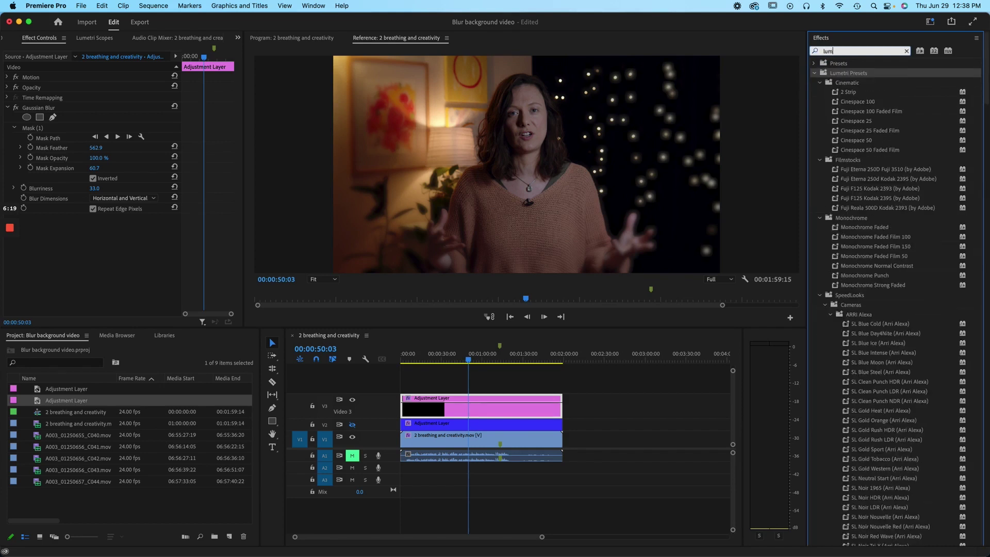
{"action": "key", "text": "BackSpace"}
{"action": "key", "text": "BackSpace"}
{"action": "key", "text": "BackSpace"}
{"action": "key", "text": "BackSpace"}
{"action": "key", "text": "BackSpace"}
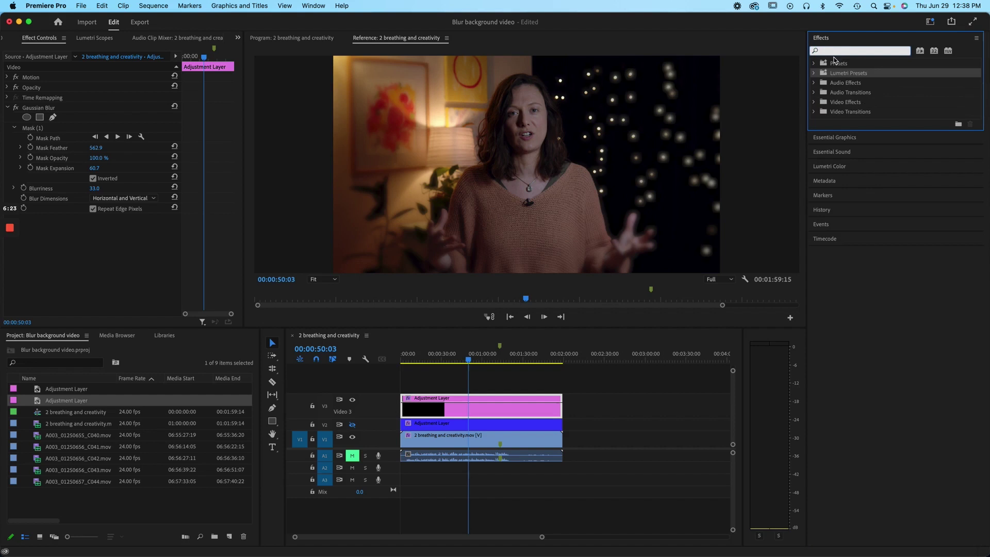
Step: Locate Lumetri Color under Video Effects > Color Correction and search 'lumet' to filter to it
{"action": "left_click", "coordinate": [814, 103]}
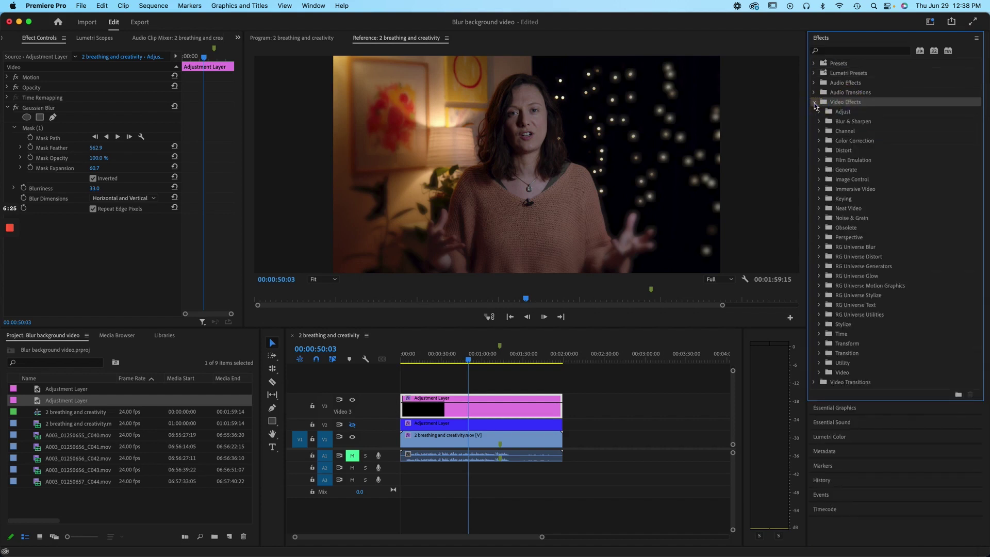
{"action": "left_click", "coordinate": [853, 143]}
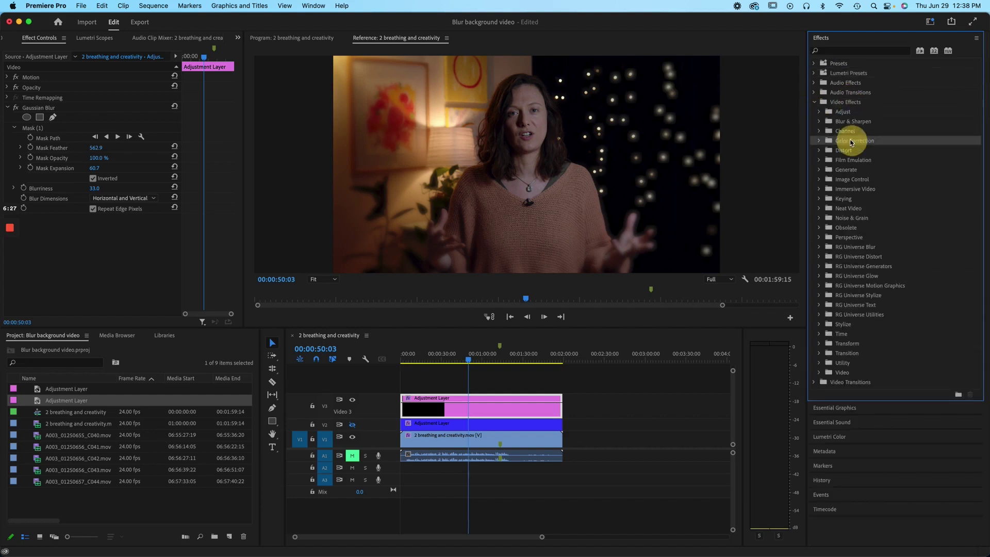
{"action": "left_click", "coordinate": [820, 141]}
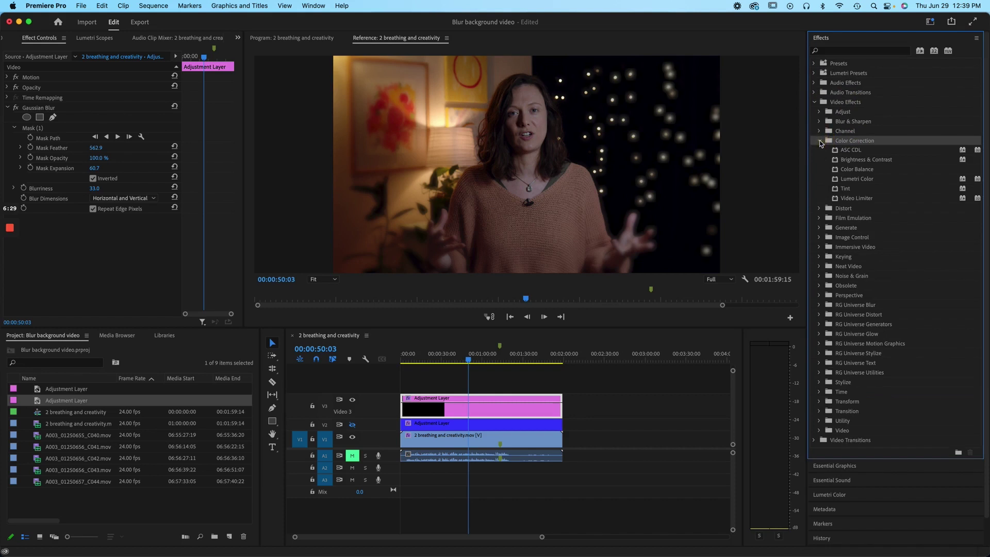
{"action": "left_click", "coordinate": [837, 179]}
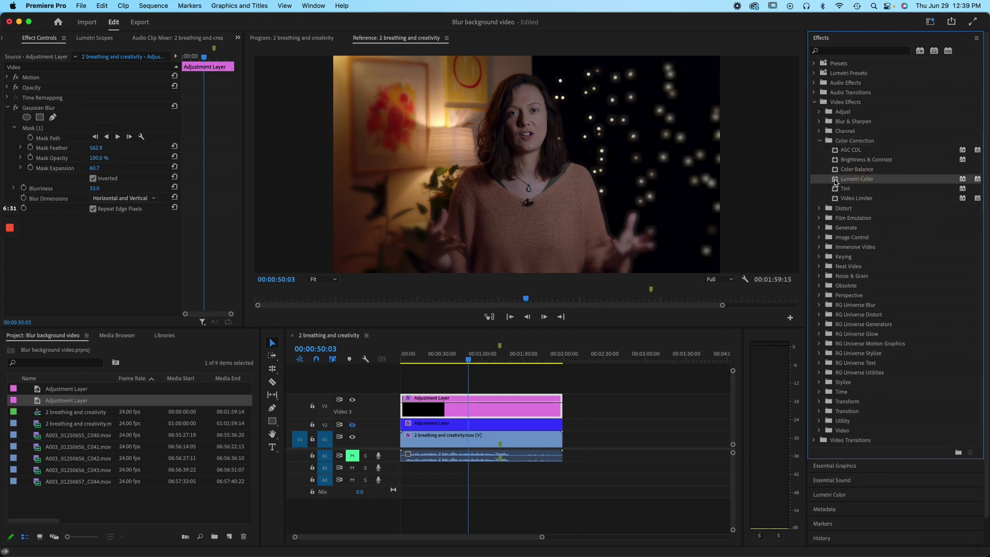
{"action": "left_click", "coordinate": [830, 51]}
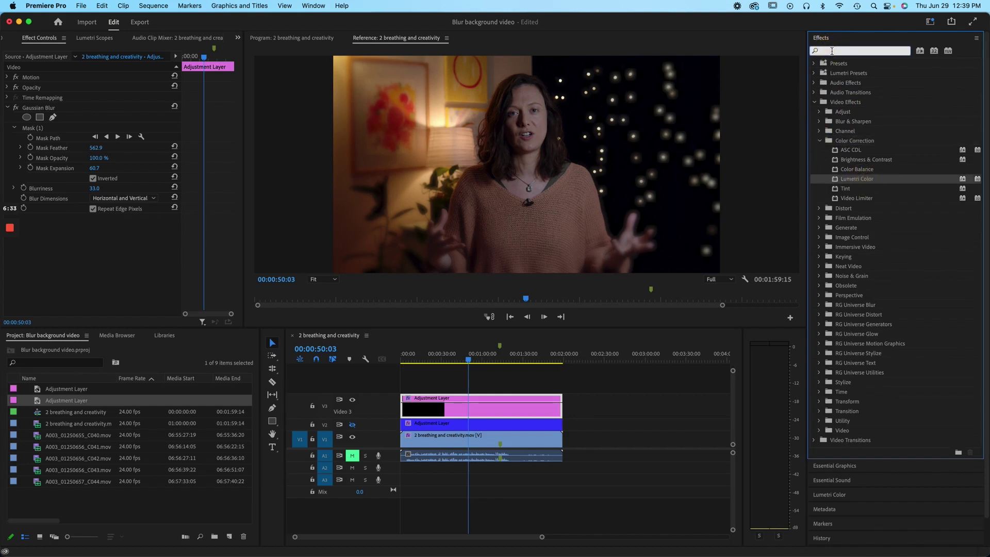
{"action": "type", "text": "lumey"}
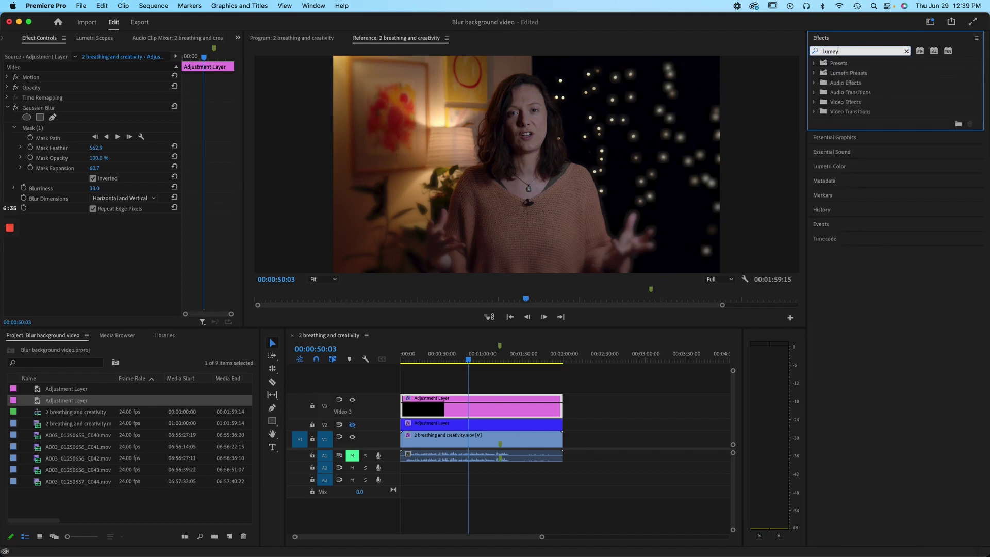
{"action": "type", "text": "ti"}
{"action": "key", "text": "BackSpace"}
{"action": "key", "text": "BackSpace"}
{"action": "key", "text": "BackSpace"}
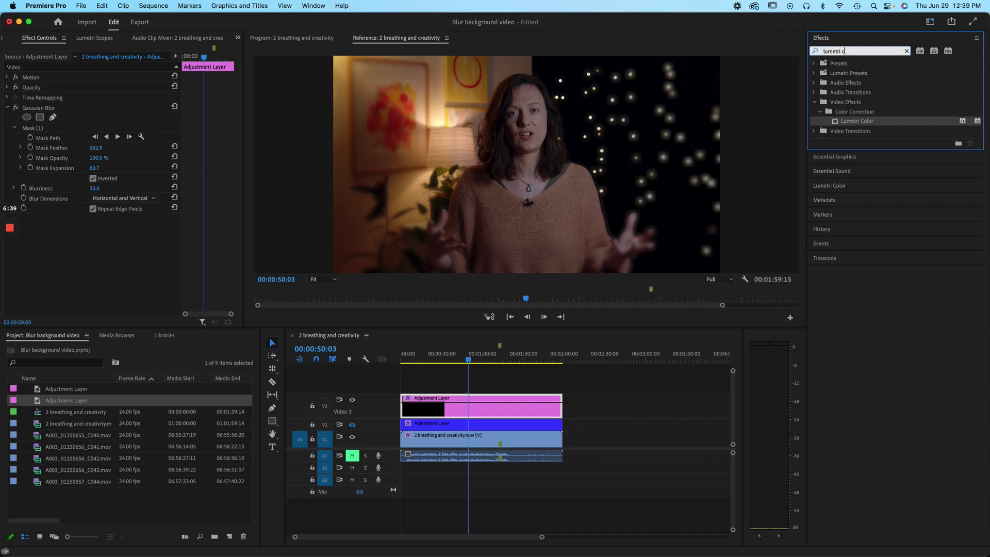
Step: Drag Lumetri Color from the Effects panel onto the V3 adjustment layer clip
{"action": "left_click_drag", "start_coordinate": [827, 133], "coordinate": [480, 411]}
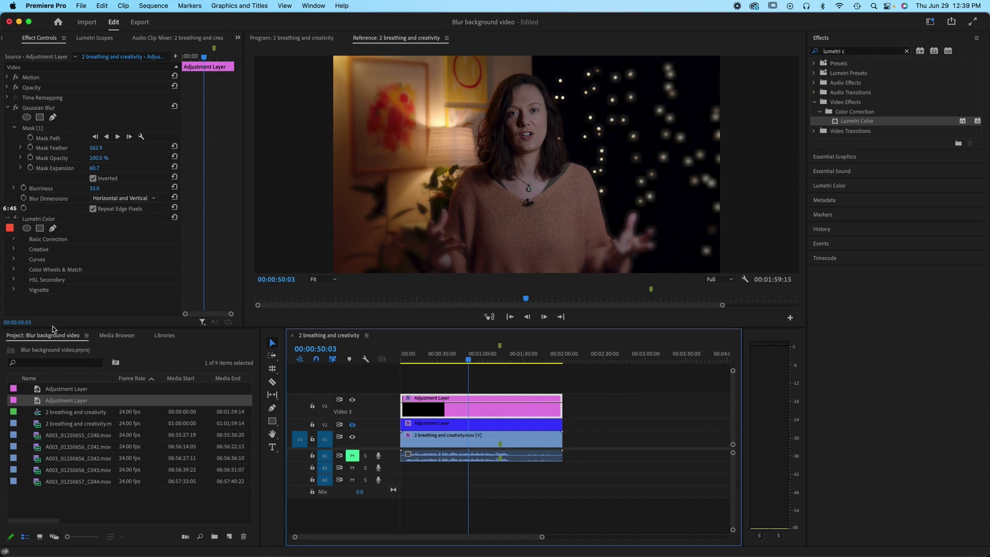
{"action": "left_click", "coordinate": [17, 240]}
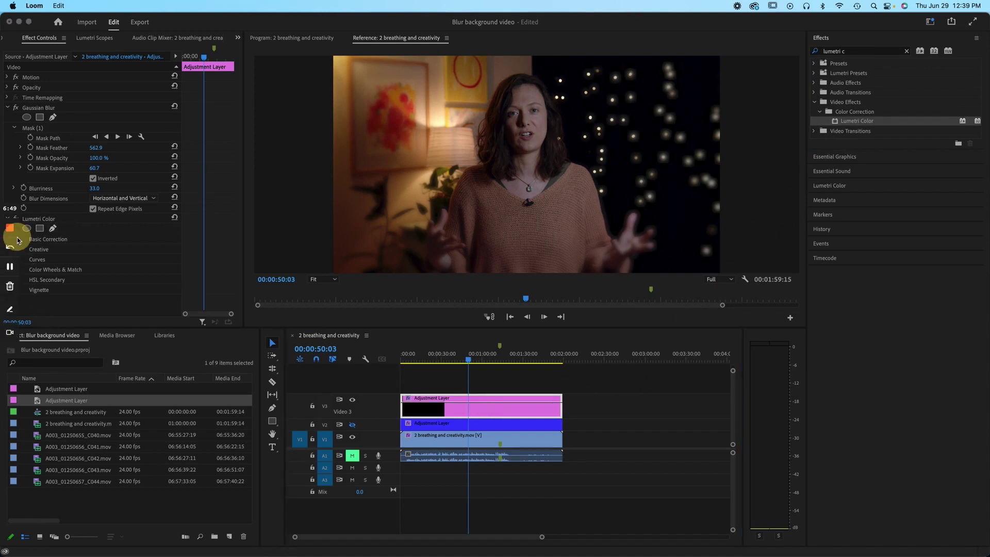
Step: Expand Lumetri Color's Creative section and lower Saturation to 65
{"action": "left_click", "coordinate": [169, 23]}
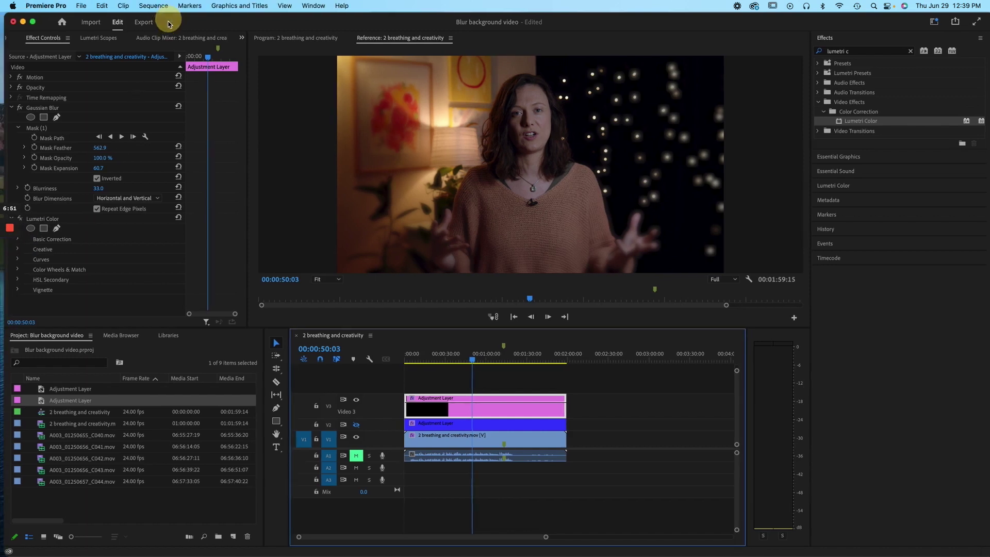
{"action": "left_click", "coordinate": [20, 250]}
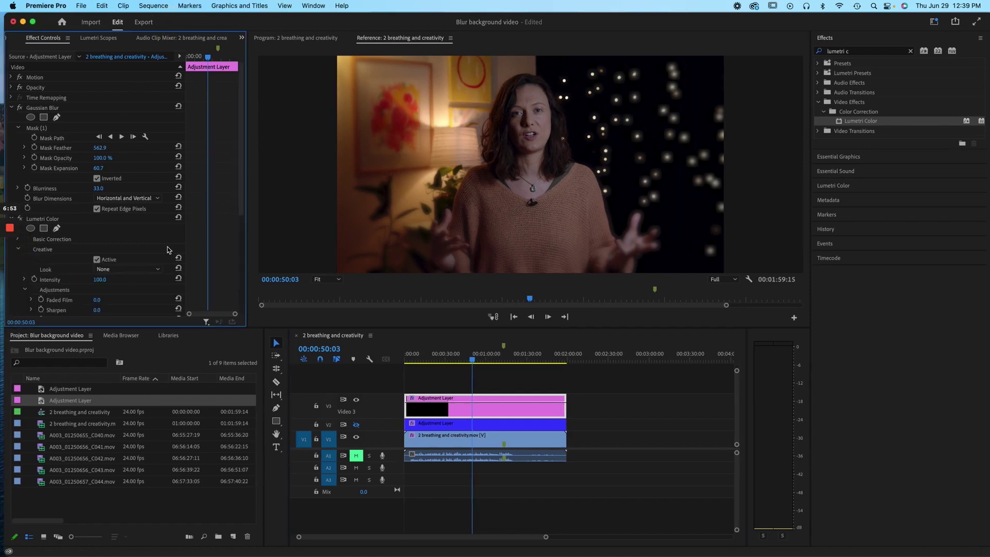
{"action": "scroll", "coordinate": [168, 250], "scroll_direction": "down", "scroll_amount": 5}
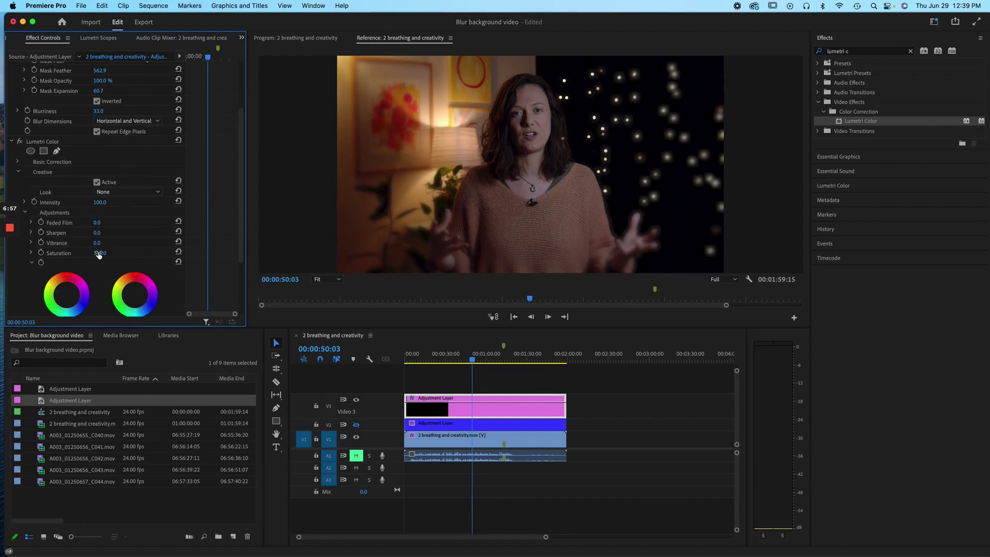
{"action": "left_click_drag", "start_coordinate": [98, 254], "coordinate": [80, 255]}
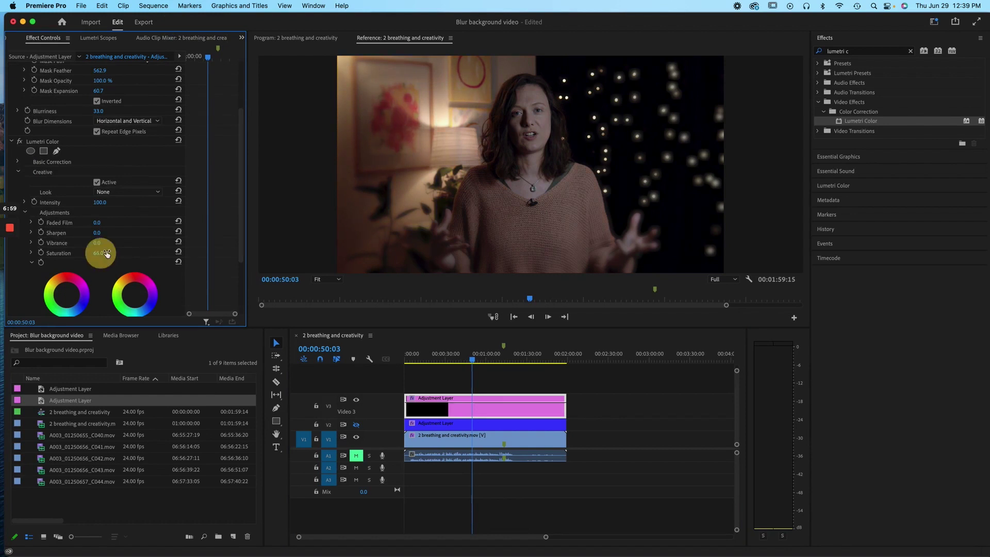
Step: Add an ellipse mask to Lumetri Color and reduce Creative Saturation further to 31
{"action": "left_click", "coordinate": [31, 151]}
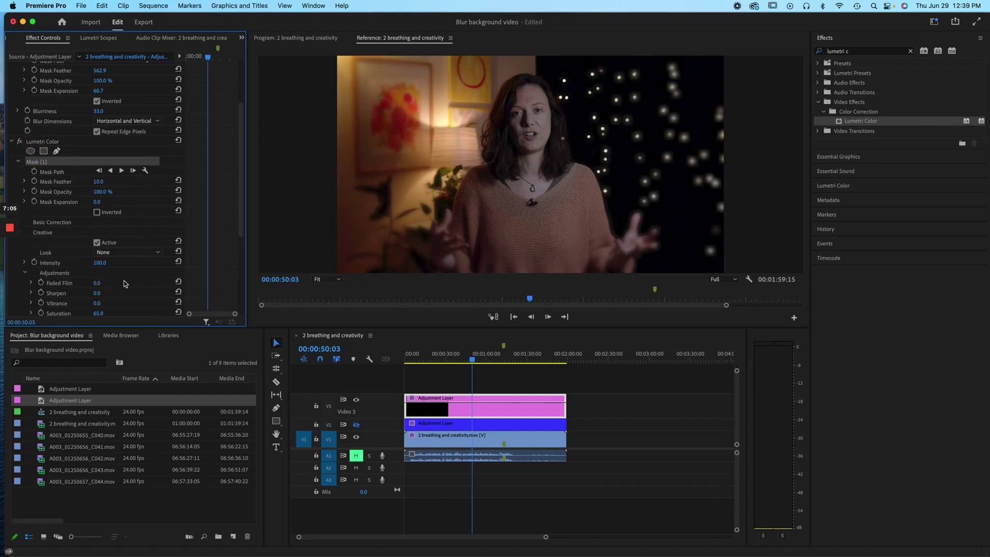
{"action": "scroll", "coordinate": [200, 225], "scroll_direction": "down", "scroll_amount": 3}
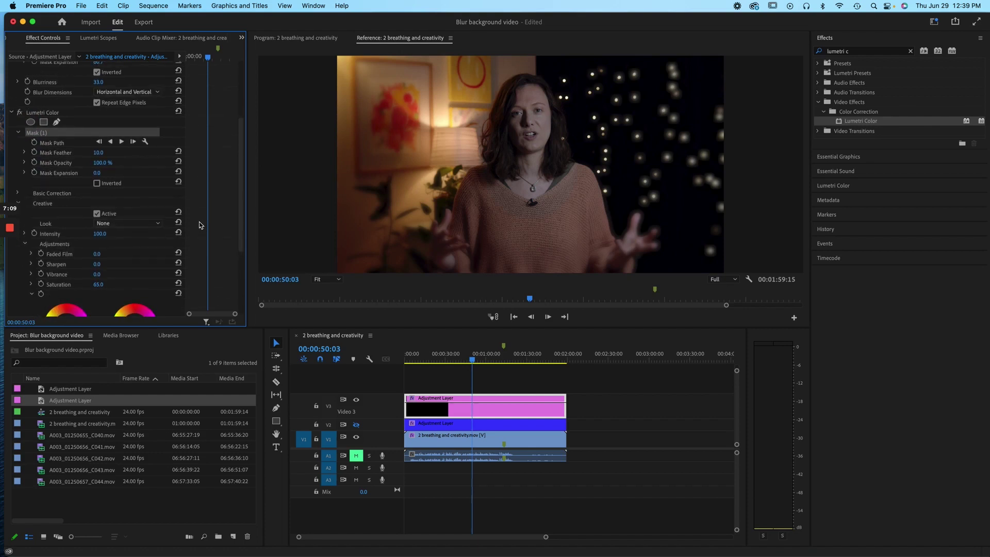
{"action": "scroll", "coordinate": [183, 204], "scroll_direction": "down", "scroll_amount": 2}
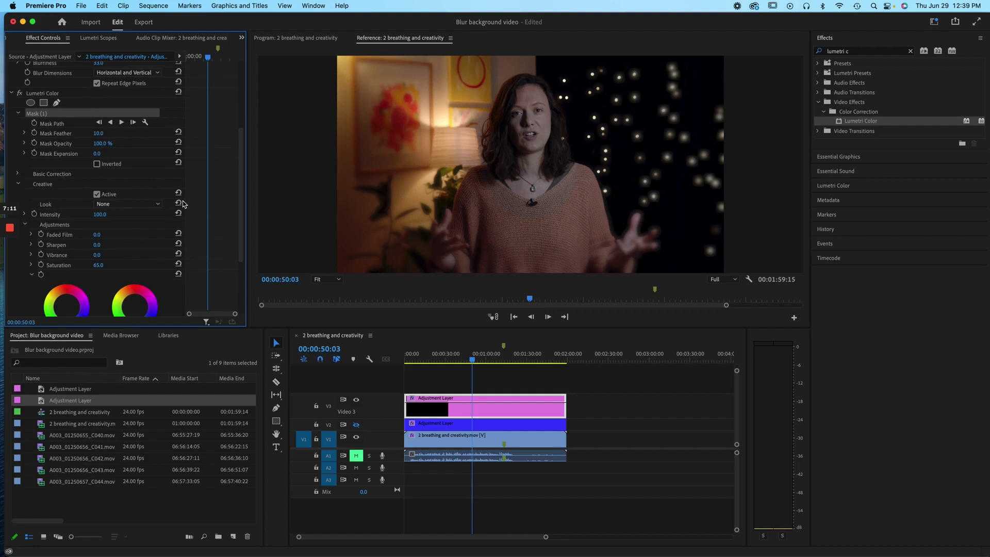
{"action": "scroll", "coordinate": [183, 204], "scroll_direction": "up", "scroll_amount": 1}
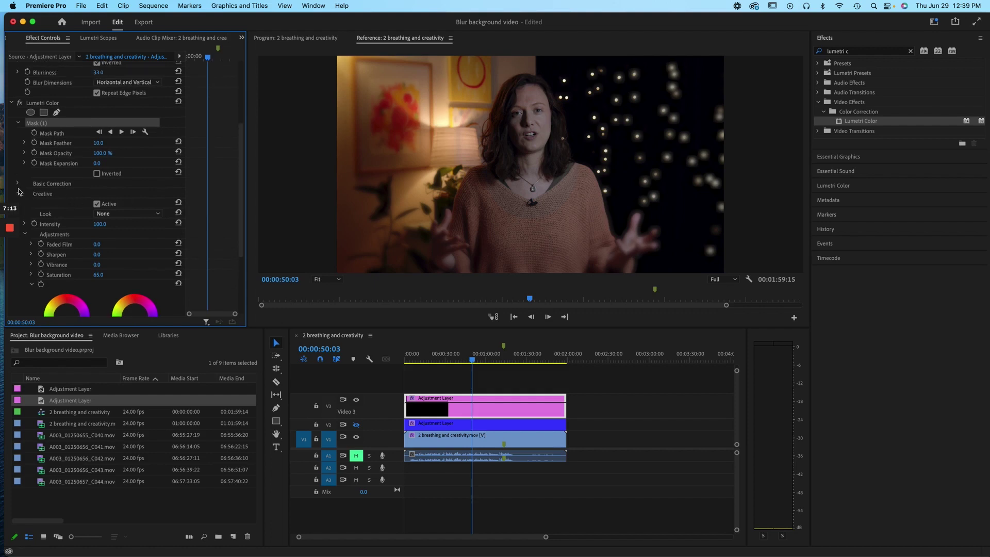
{"action": "scroll", "coordinate": [90, 201], "scroll_direction": "down", "scroll_amount": 4}
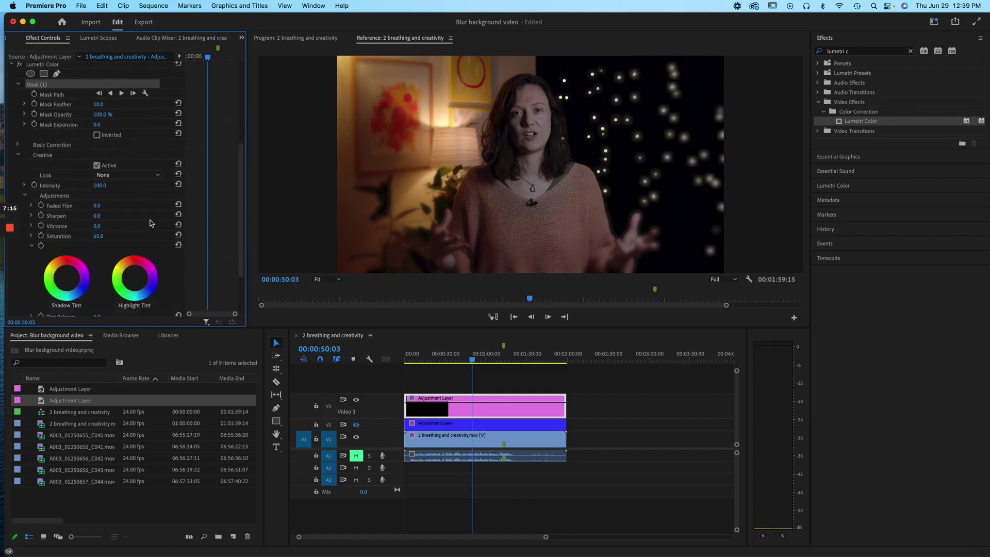
{"action": "mouse_move", "coordinate": [99, 236]}
{"action": "left_mouse_down"}
{"action": "mouse_move", "coordinate": [81, 235]}
{"action": "mouse_move", "coordinate": [99, 236]}
{"action": "left_mouse_up"}
{"action": "left_click", "coordinate": [514, 167]}
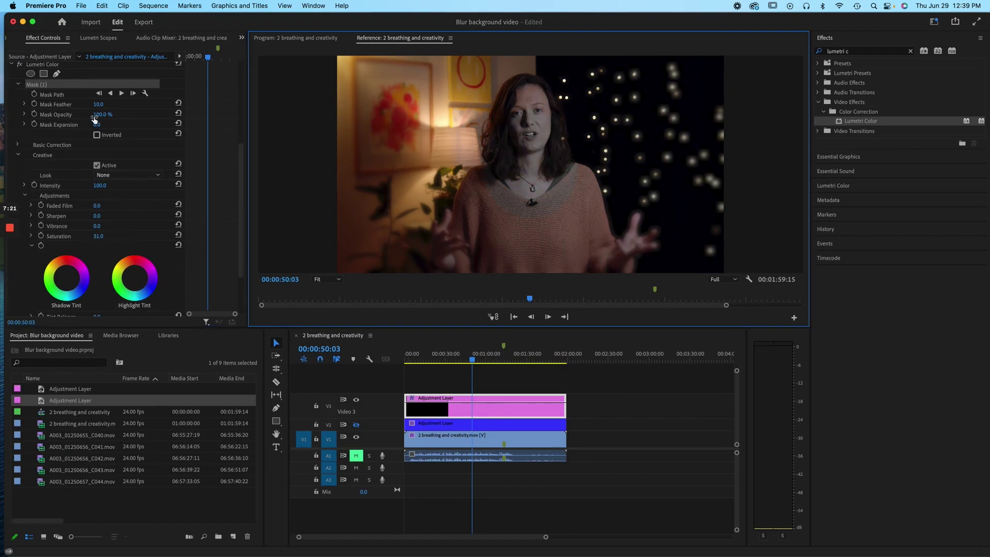
Step: Delete the extra Mask (2) from Lumetri Color and select the remaining Mask (1)
{"action": "scroll", "coordinate": [58, 94], "scroll_direction": "up", "scroll_amount": 1}
{"action": "left_click", "coordinate": [57, 93]}
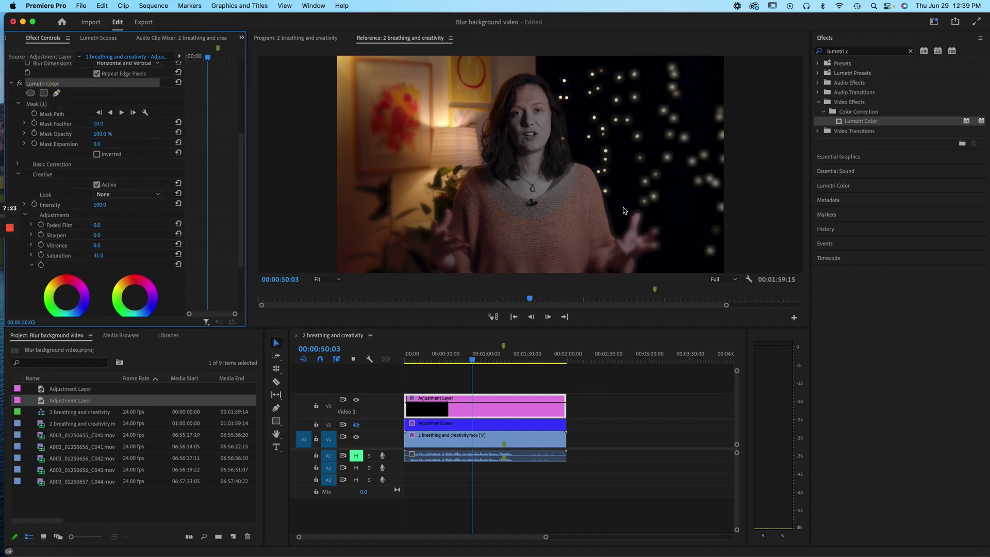
{"action": "left_click", "coordinate": [540, 156]}
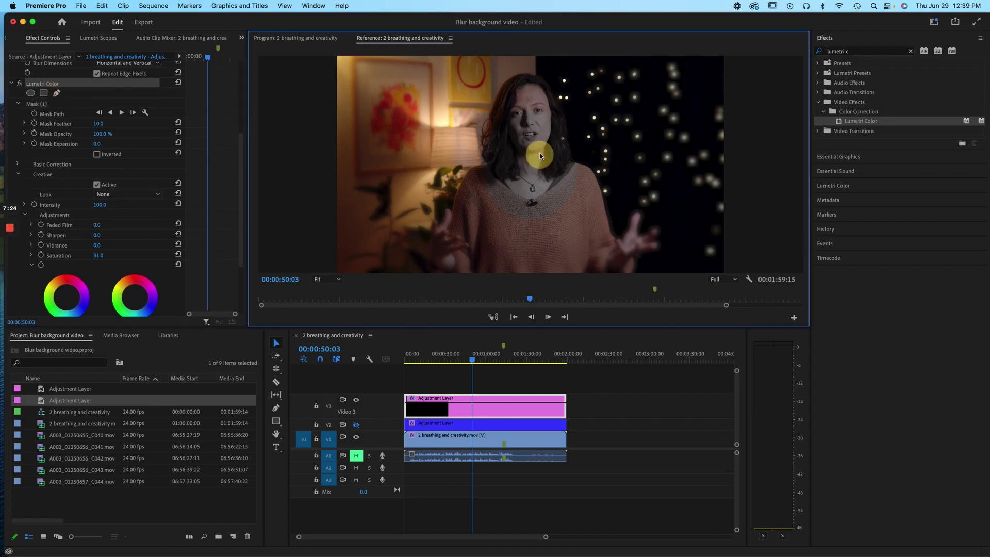
{"action": "left_click", "coordinate": [30, 94]}
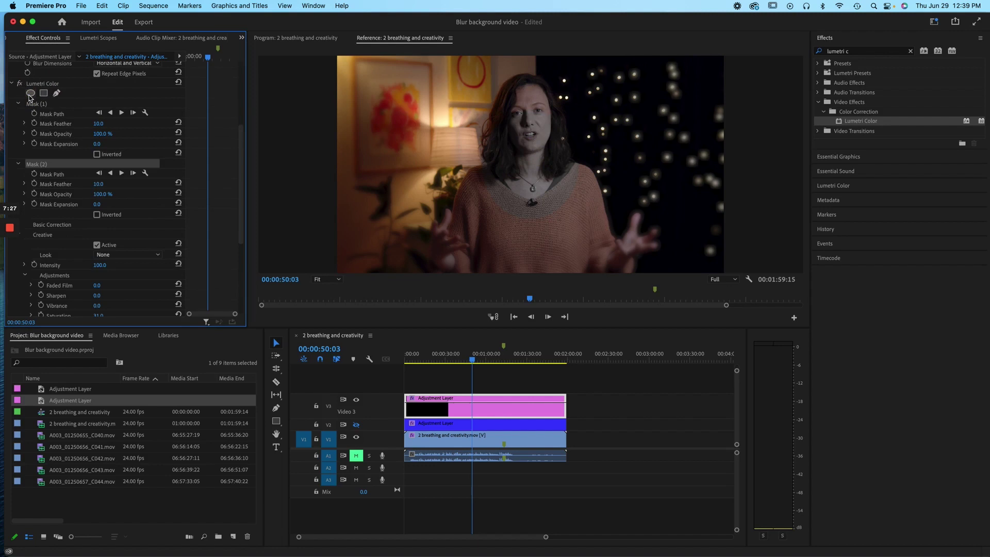
{"action": "key", "text": "Delete"}
{"action": "left_click", "coordinate": [55, 105]}
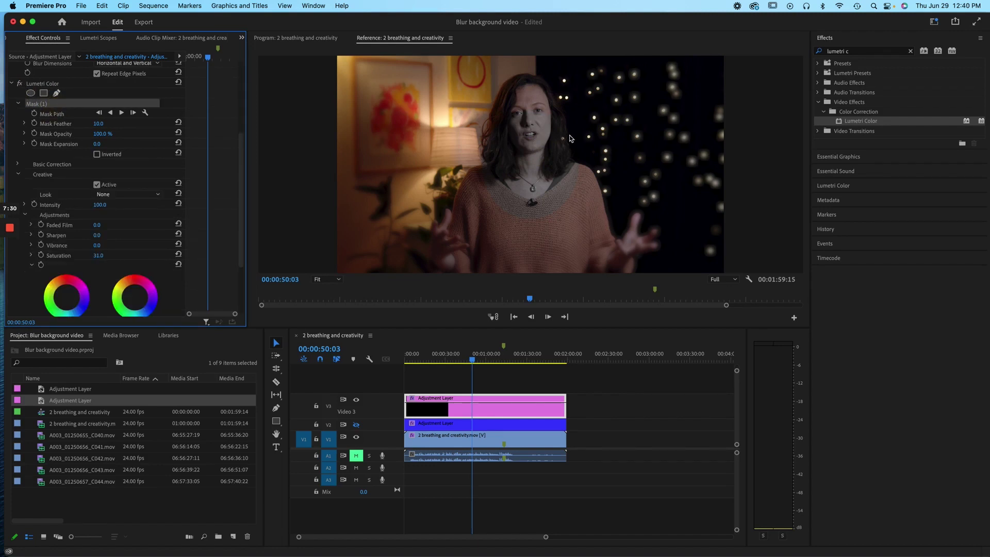
Step: Play back the clip to preview the Lumetri look with the mask outline shown
{"action": "left_click", "coordinate": [523, 163]}
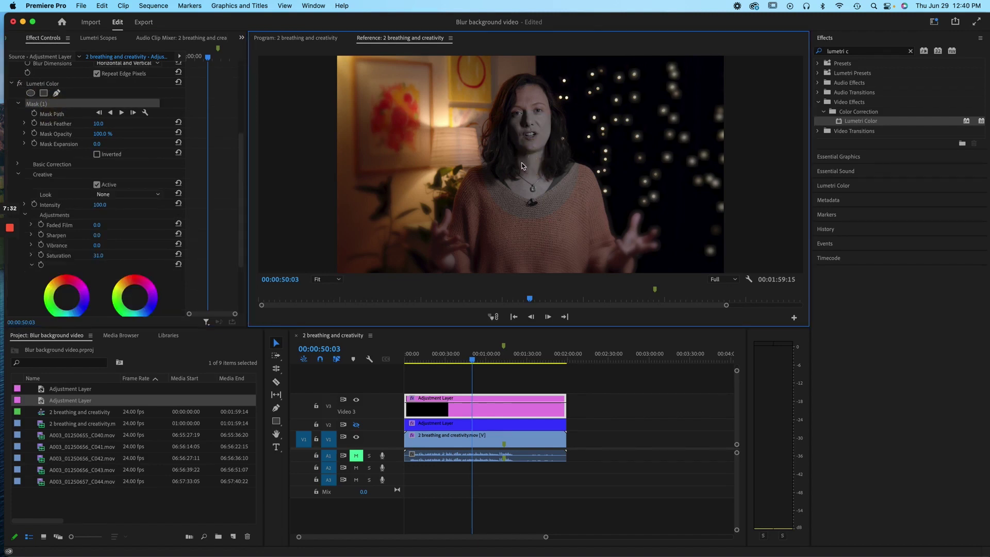
{"action": "key", "text": "h"}
{"action": "left_click", "coordinate": [537, 164]}
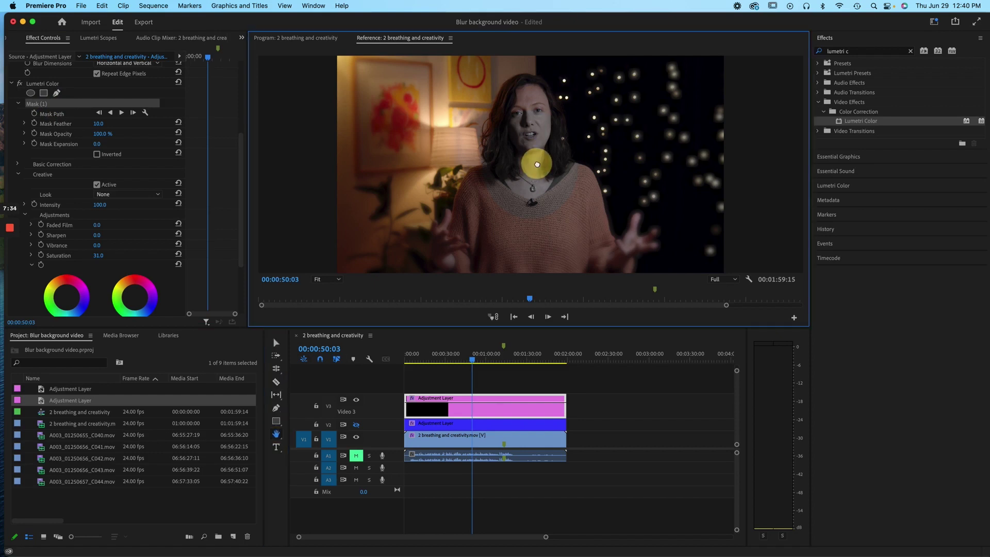
{"action": "left_click", "coordinate": [68, 84]}
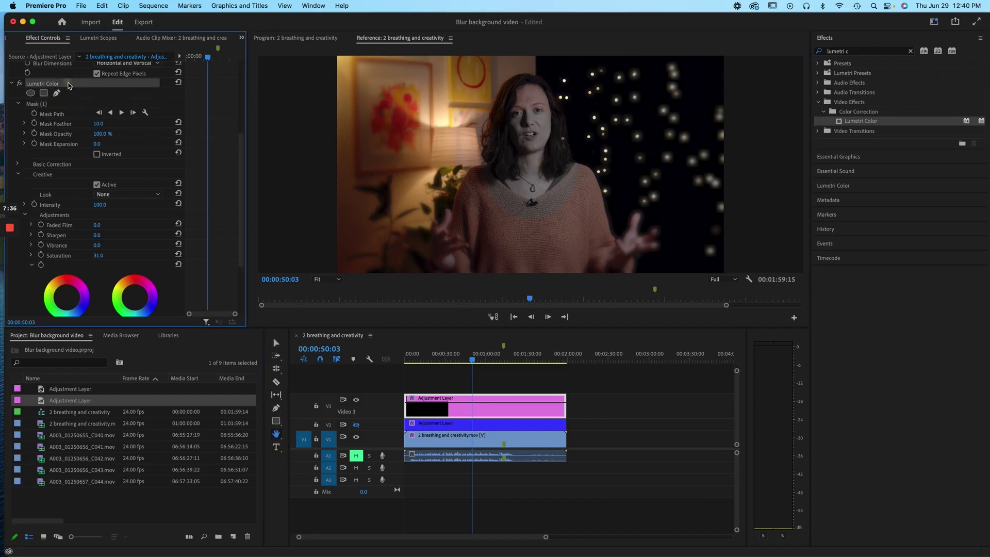
{"action": "key", "text": "space"}
{"action": "key", "text": "space"}
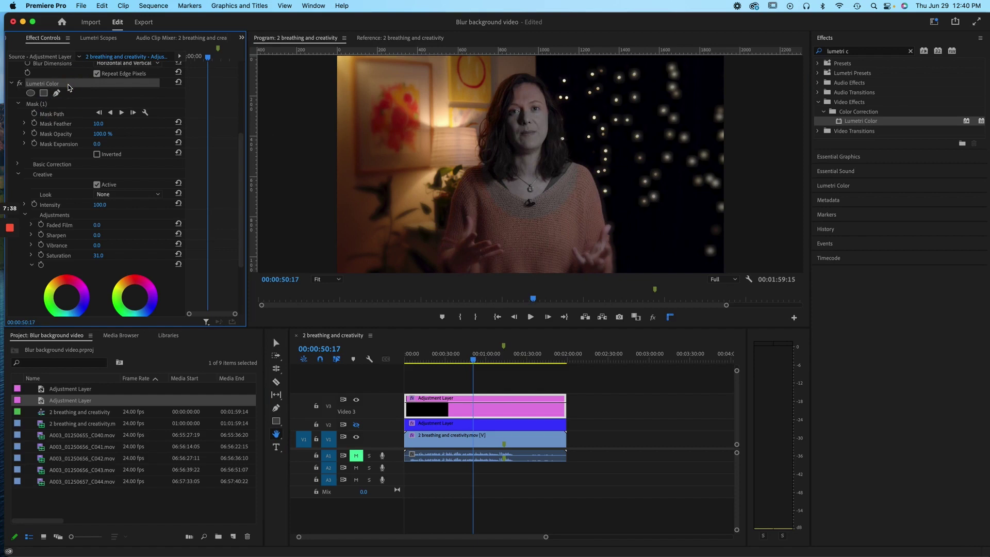
{"action": "left_click", "coordinate": [34, 105]}
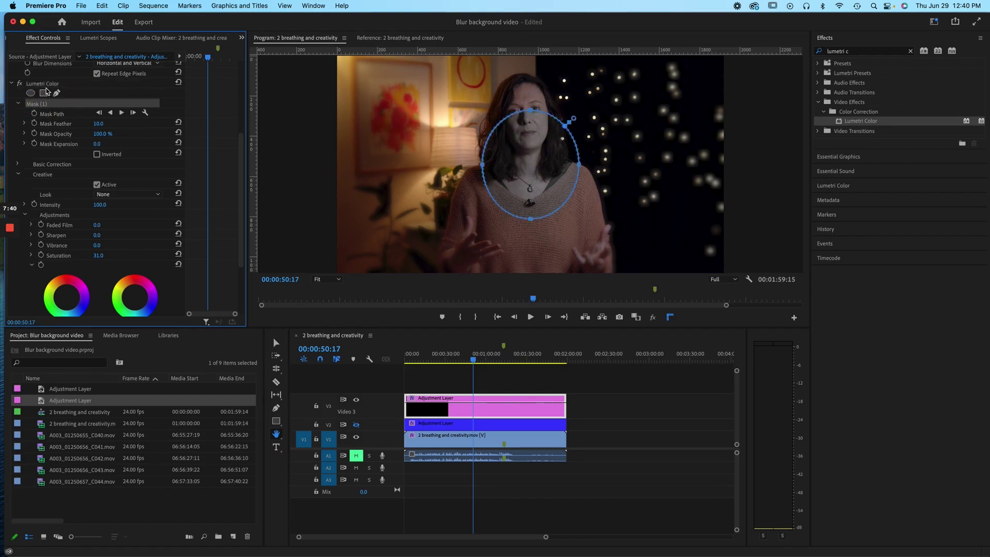
{"action": "key", "text": "space"}
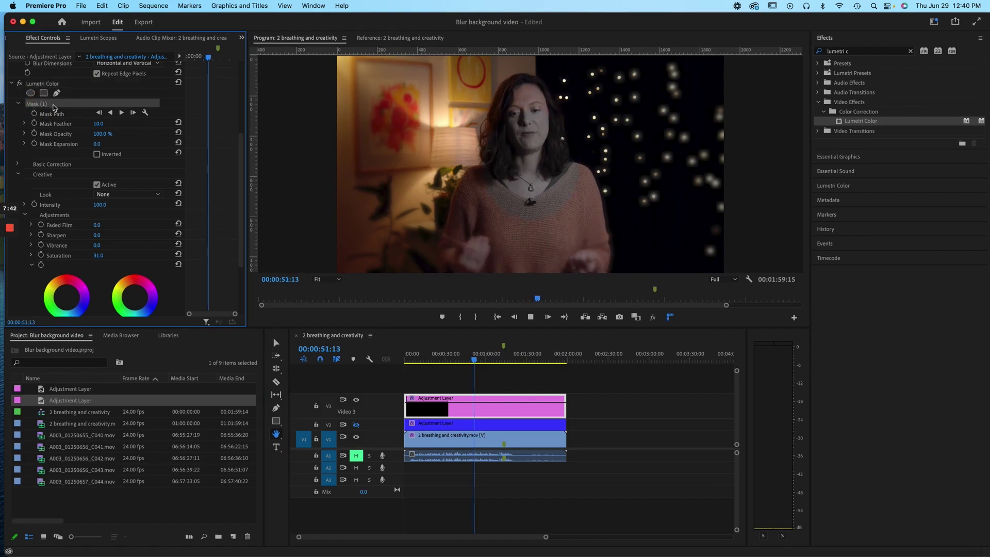
{"action": "key", "text": "space"}
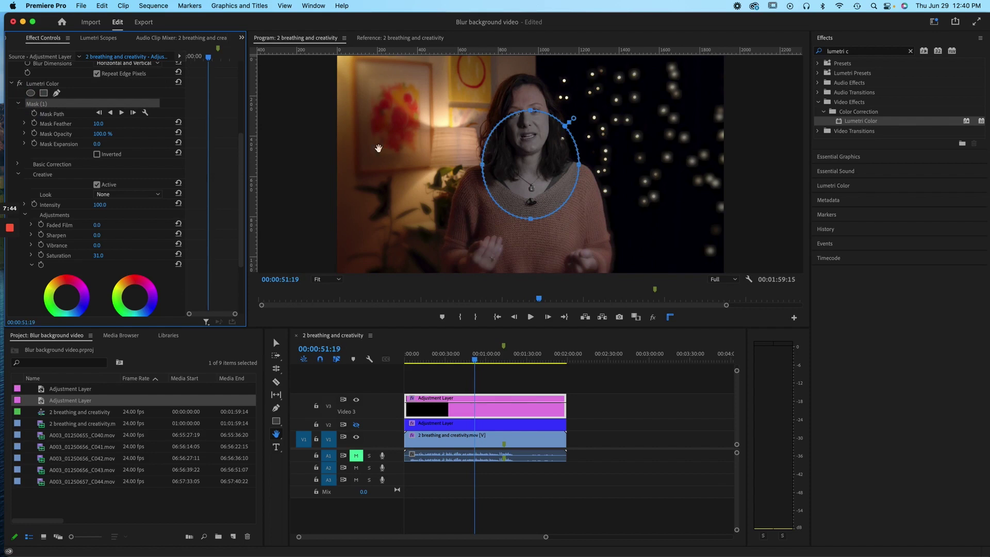
{"action": "left_click", "coordinate": [534, 166]}
{"action": "left_click", "coordinate": [529, 127]}
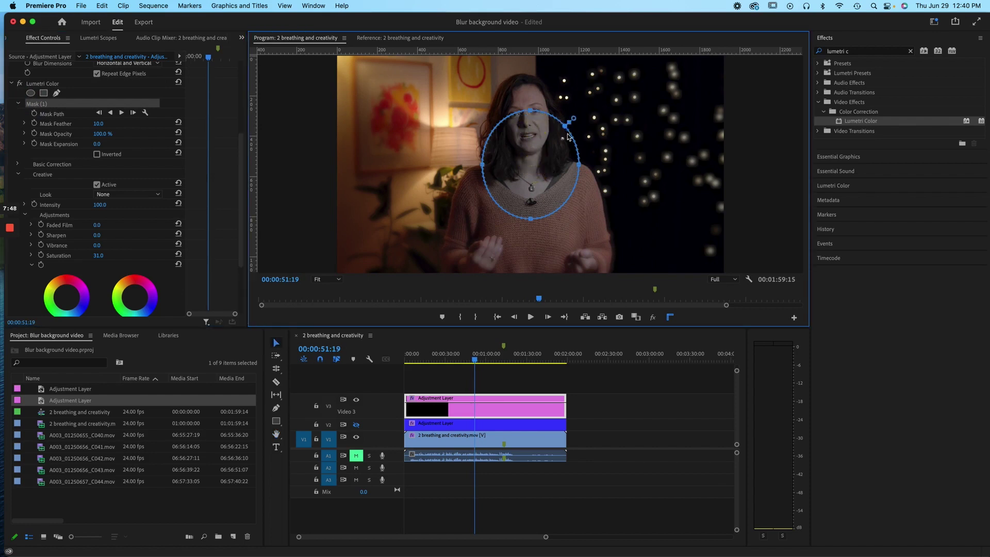
Step: Enlarge and reposition the Lumetri ellipse over the woman's head and upper body, Mask Expansion 128.9
{"action": "key", "text": "v"}
{"action": "left_click_drag", "start_coordinate": [571, 121], "coordinate": [610, 100]}
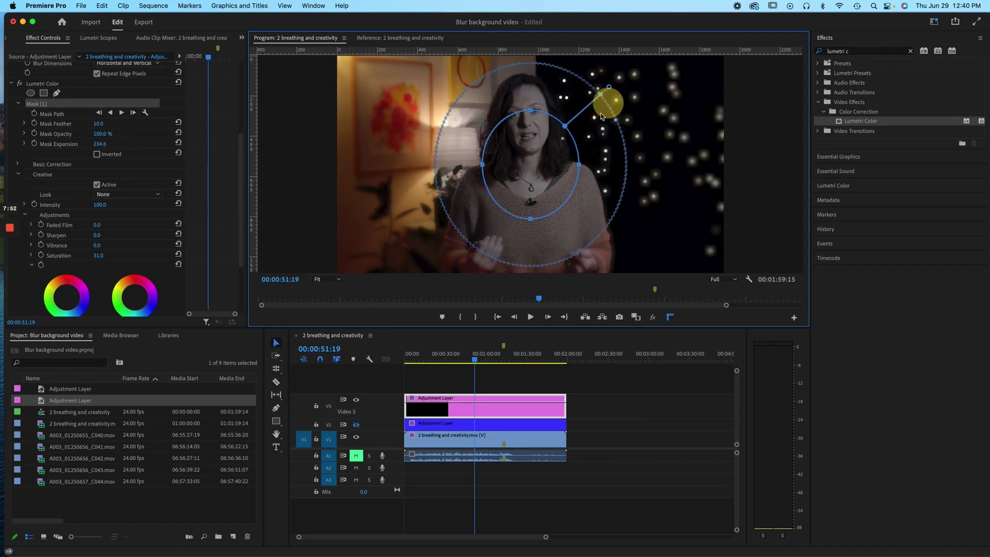
{"action": "left_click_drag", "start_coordinate": [537, 163], "coordinate": [530, 135]}
{"action": "left_click_drag", "start_coordinate": [590, 69], "coordinate": [621, 222]}
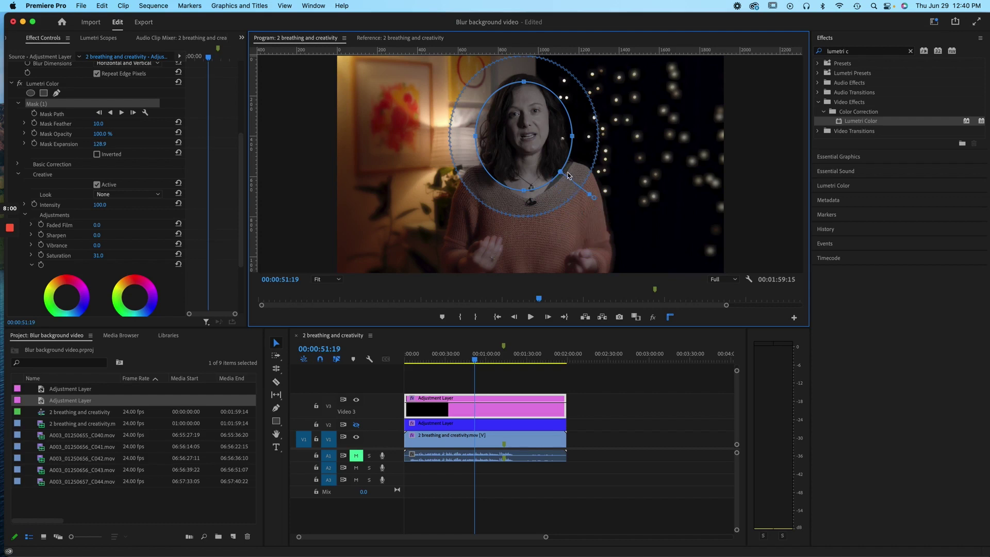
{"action": "left_click_drag", "start_coordinate": [569, 176], "coordinate": [572, 179]}
{"action": "left_click_drag", "start_coordinate": [574, 137], "coordinate": [539, 150]}
{"action": "left_click_drag", "start_coordinate": [525, 192], "coordinate": [520, 214]}
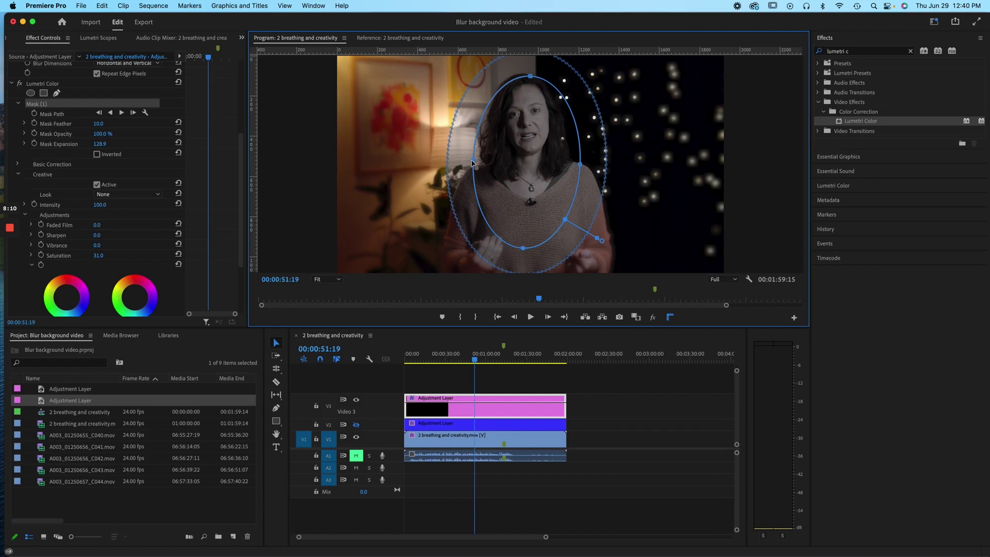
{"action": "left_click_drag", "start_coordinate": [472, 163], "coordinate": [446, 160]}
{"action": "left_click_drag", "start_coordinate": [585, 166], "coordinate": [603, 166]}
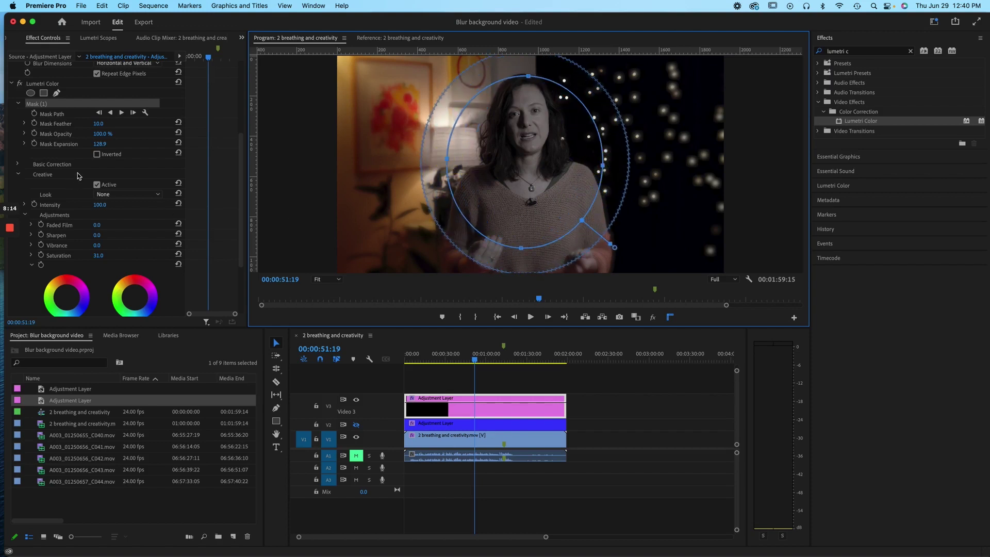
Step: Invert the Lumetri mask, feather it to 433.3, and nudge the ellipse slightly higher
{"action": "left_click", "coordinate": [97, 155]}
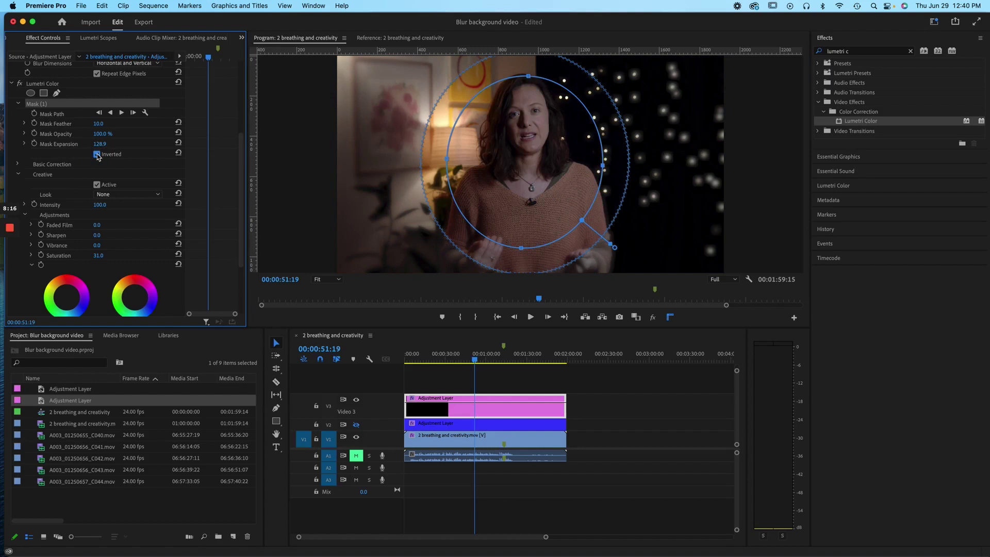
{"action": "left_click_drag", "start_coordinate": [501, 149], "coordinate": [498, 151]}
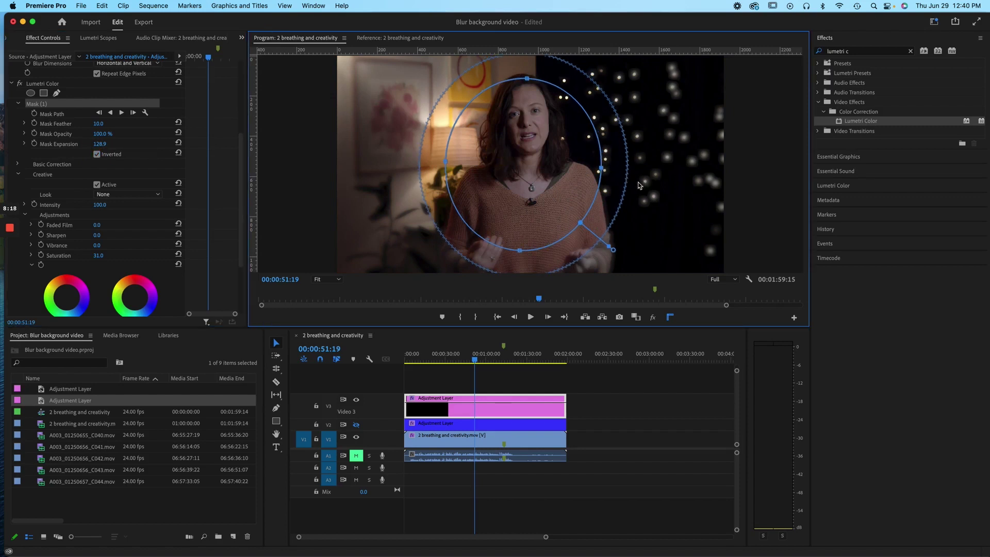
{"action": "mouse_move", "coordinate": [619, 256]}
{"action": "left_mouse_down"}
{"action": "mouse_move", "coordinate": [623, 247]}
{"action": "mouse_move", "coordinate": [593, 249]}
{"action": "mouse_move", "coordinate": [610, 246]}
{"action": "left_mouse_up"}
{"action": "left_click_drag", "start_coordinate": [442, 161], "coordinate": [431, 161]}
{"action": "left_click_drag", "start_coordinate": [554, 175], "coordinate": [571, 155]}
{"action": "left_click", "coordinate": [610, 155]}
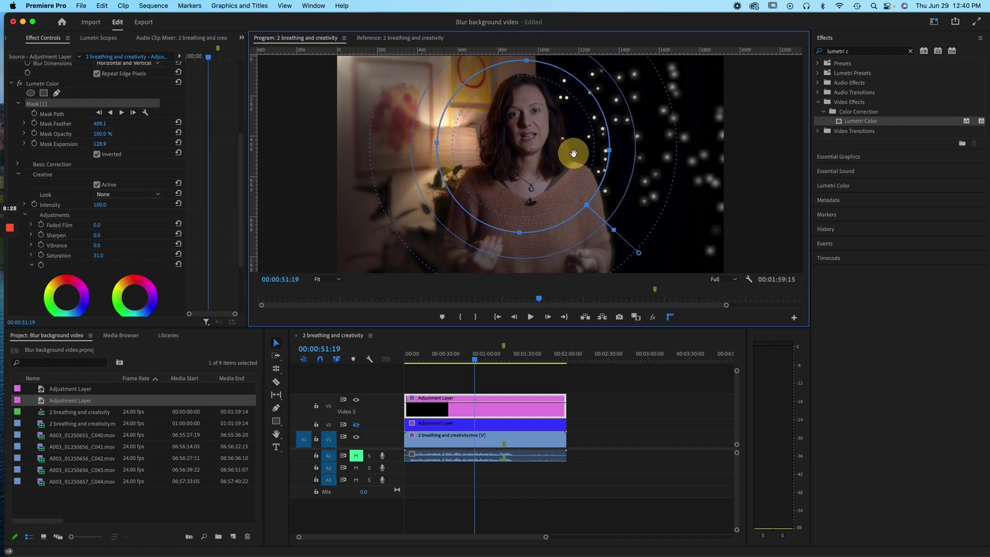
{"action": "left_click_drag", "start_coordinate": [639, 254], "coordinate": [640, 252]}
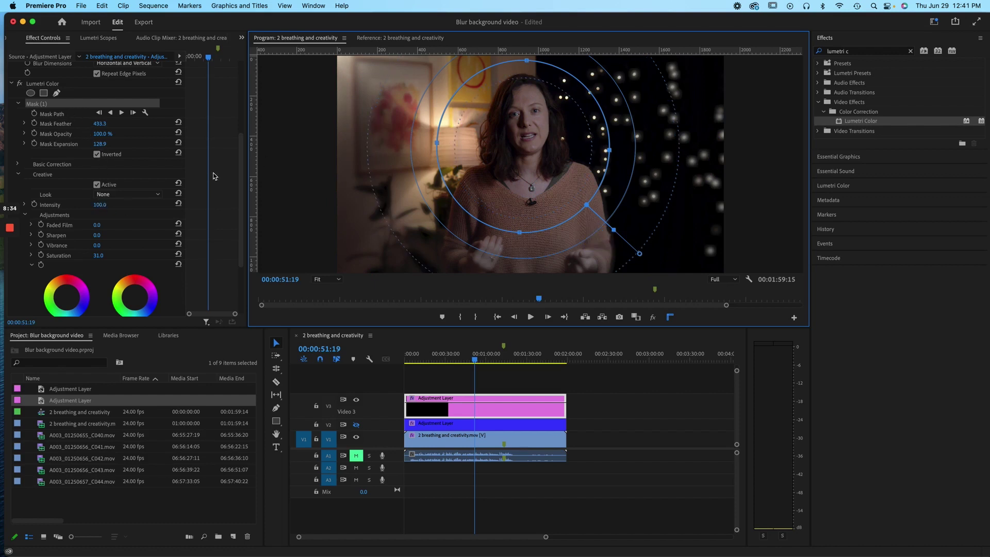
Step: Collapse the mask and Creative sections and raise Lumetri Saturation from 31.0 to 44.0
{"action": "scroll", "coordinate": [125, 149], "scroll_direction": "up", "scroll_amount": 3}
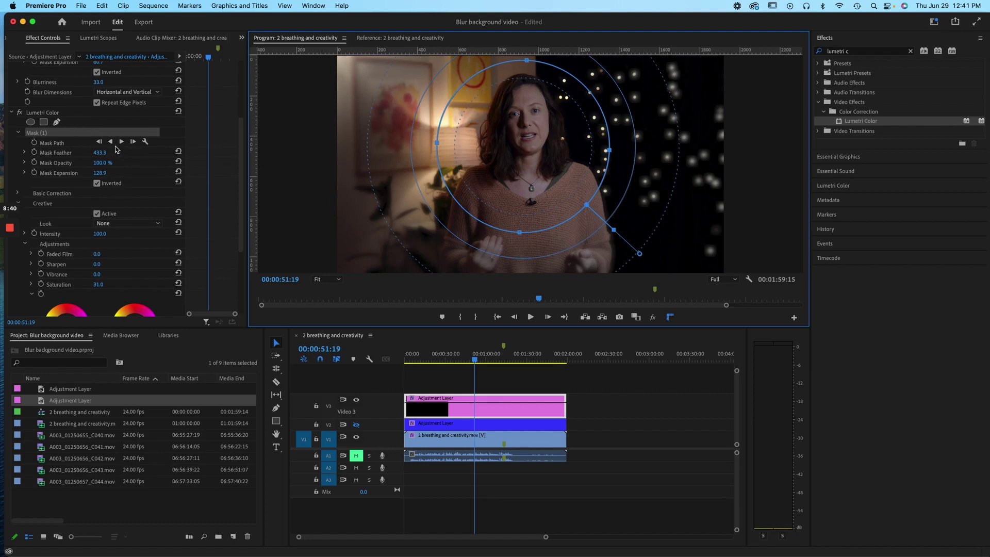
{"action": "scroll", "coordinate": [117, 149], "scroll_direction": "down", "scroll_amount": 2}
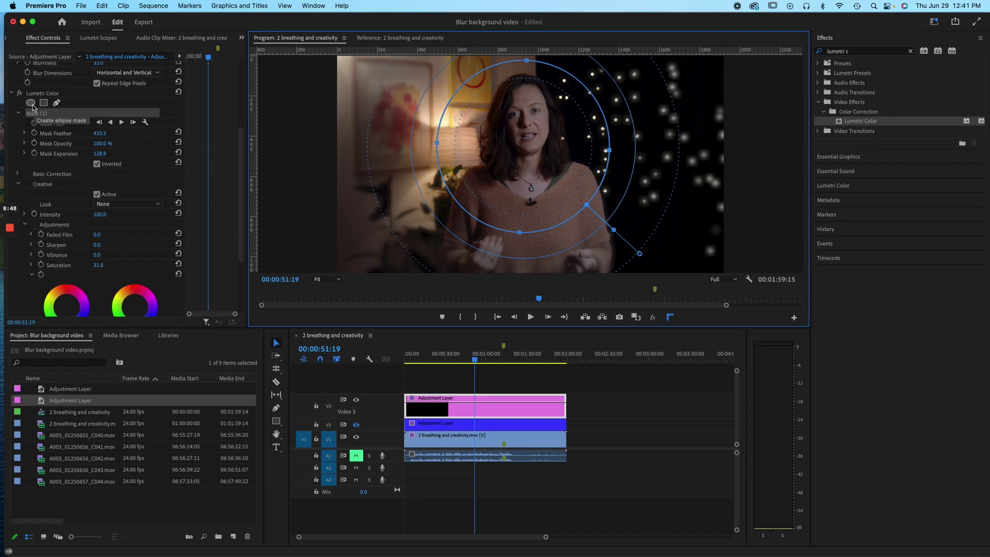
{"action": "left_click", "coordinate": [19, 113]}
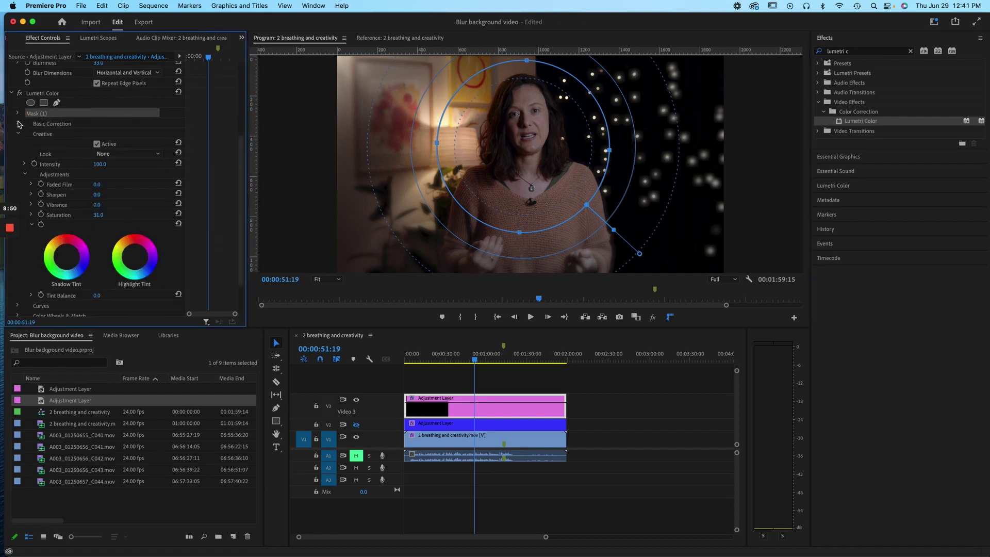
{"action": "left_click", "coordinate": [18, 134]}
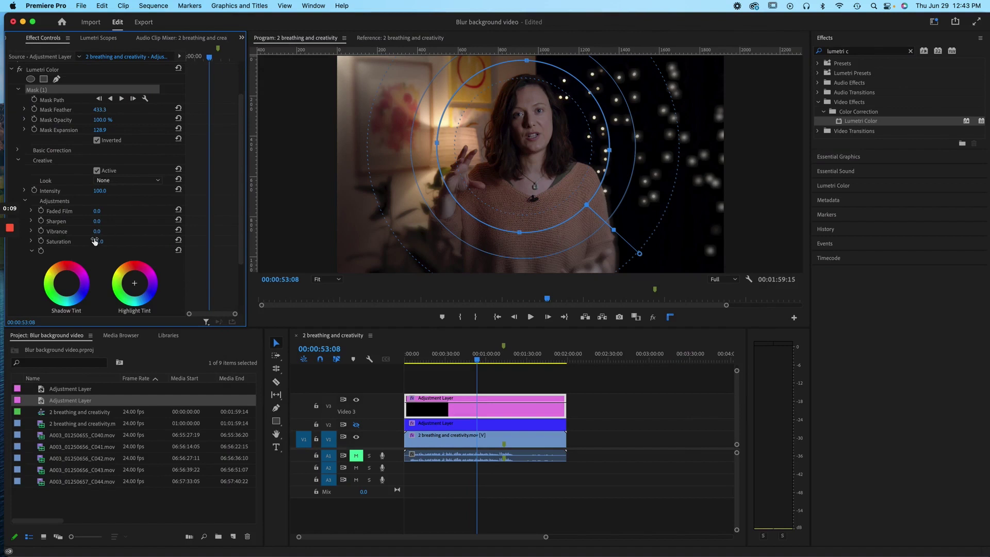
{"action": "left_click_drag", "start_coordinate": [96, 241], "coordinate": [98, 241]}
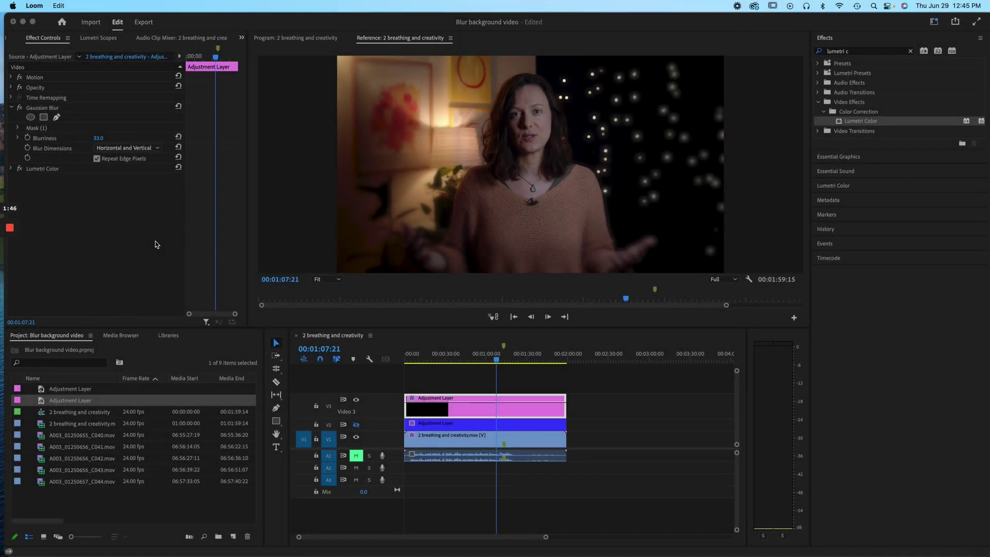
Step: Lower the Gaussian Blur Blurriness and toggle the effect off and on to compare
{"action": "left_click", "coordinate": [489, 414]}
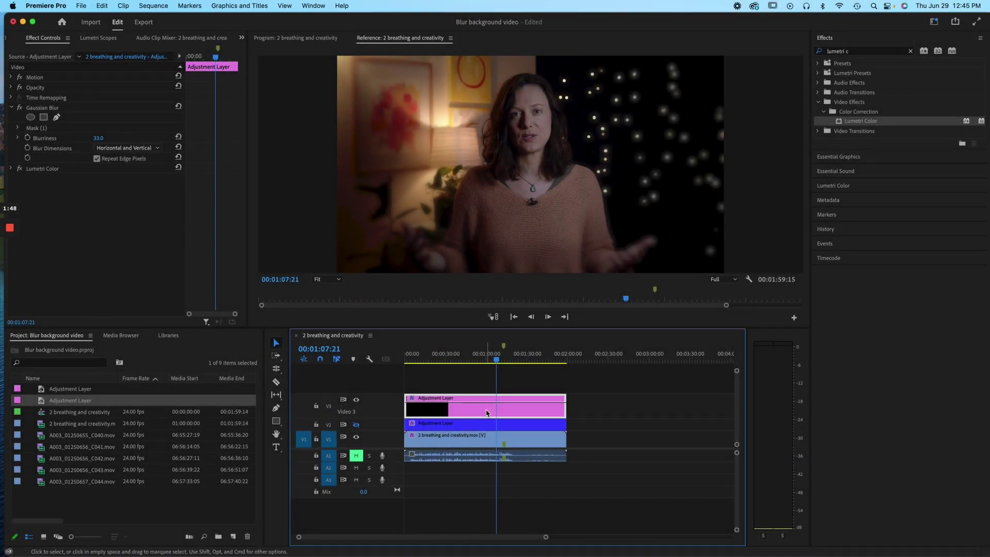
{"action": "left_click_drag", "start_coordinate": [98, 139], "coordinate": [97, 139]}
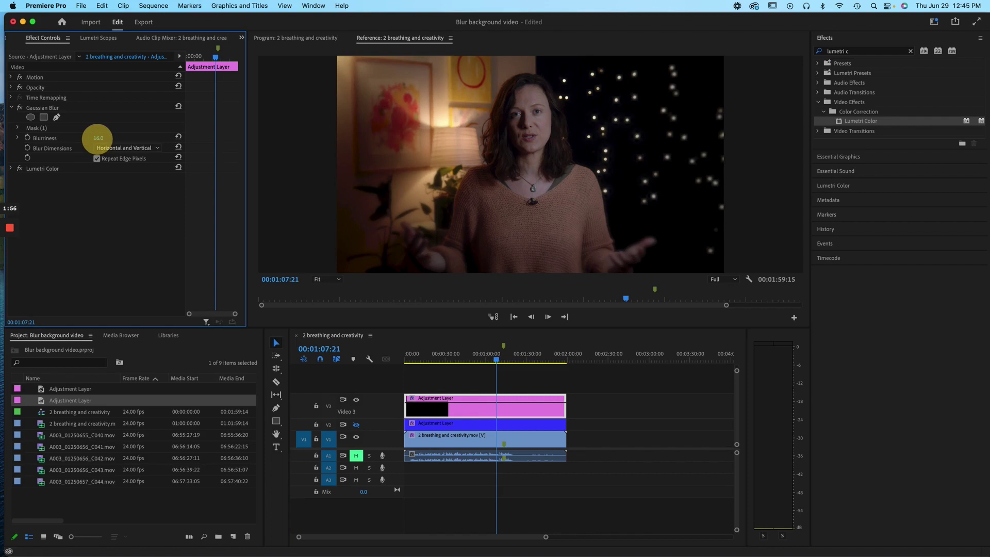
{"action": "left_click", "coordinate": [20, 108]}
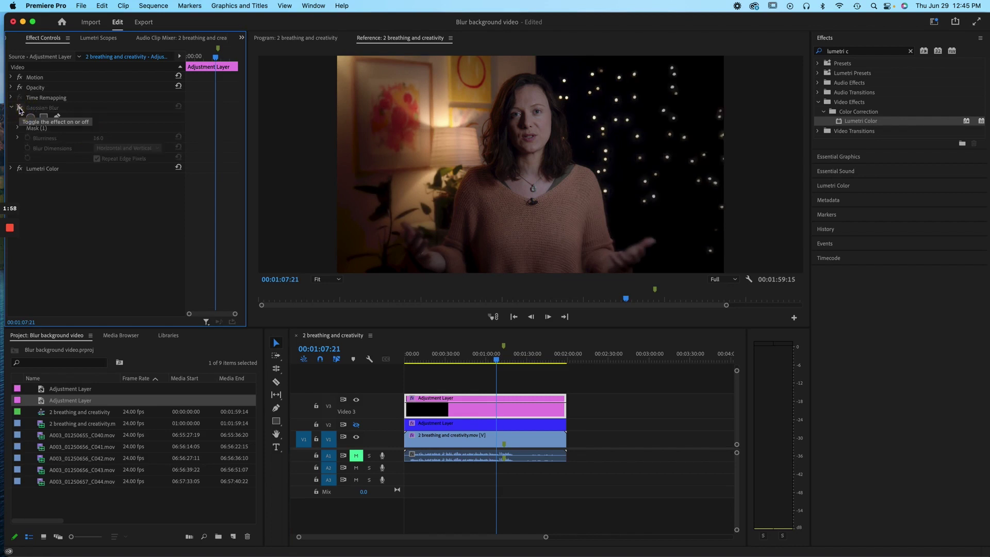
{"action": "left_click_drag", "start_coordinate": [335, 327], "coordinate": [333, 471]}
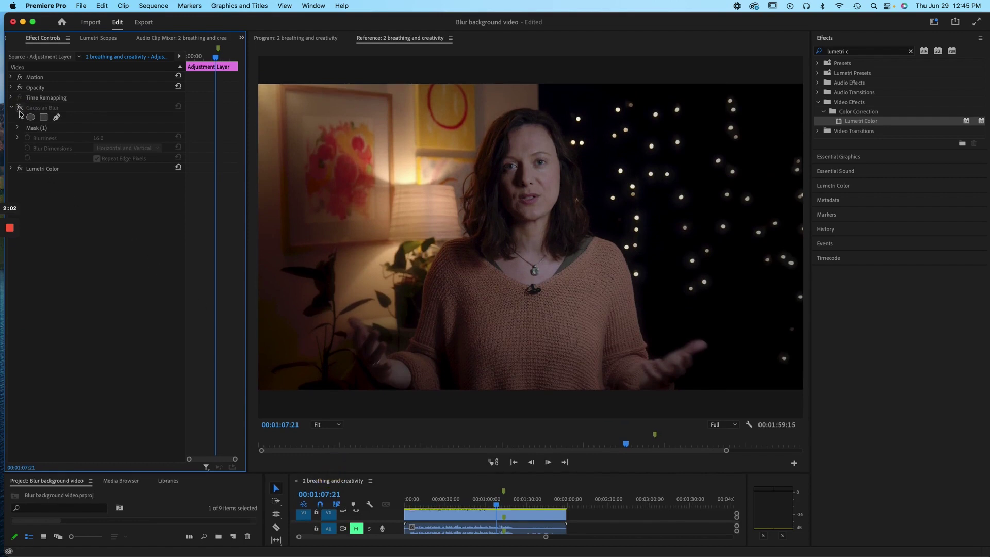
{"action": "left_click", "coordinate": [19, 108]}
{"action": "left_click", "coordinate": [19, 109]}
{"action": "left_click", "coordinate": [19, 108]}
Step: Set Gaussian Blur Blurriness to 20.0 and play back to review the background
{"action": "left_click_drag", "start_coordinate": [98, 138], "coordinate": [102, 137]}
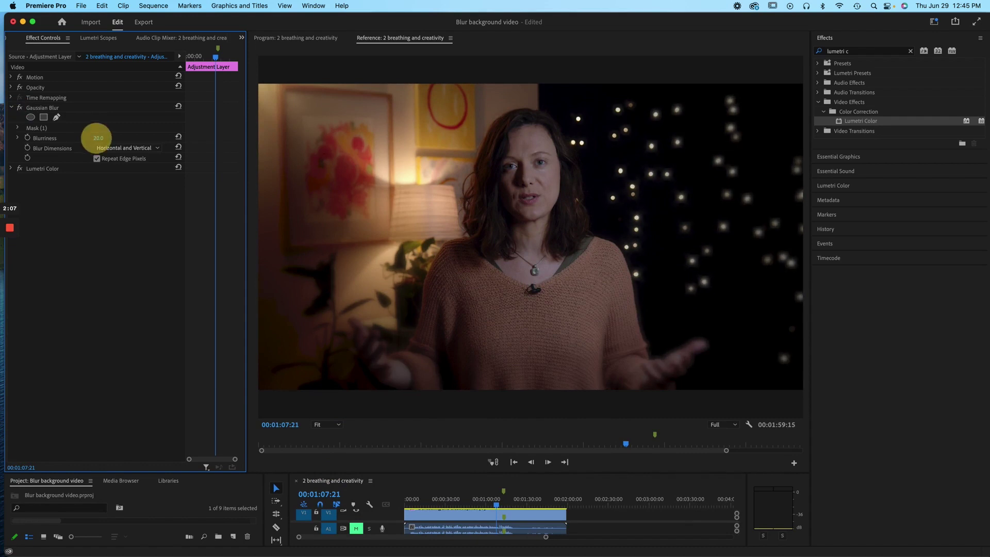
{"action": "left_click", "coordinate": [360, 389]}
{"action": "key", "text": "space"}
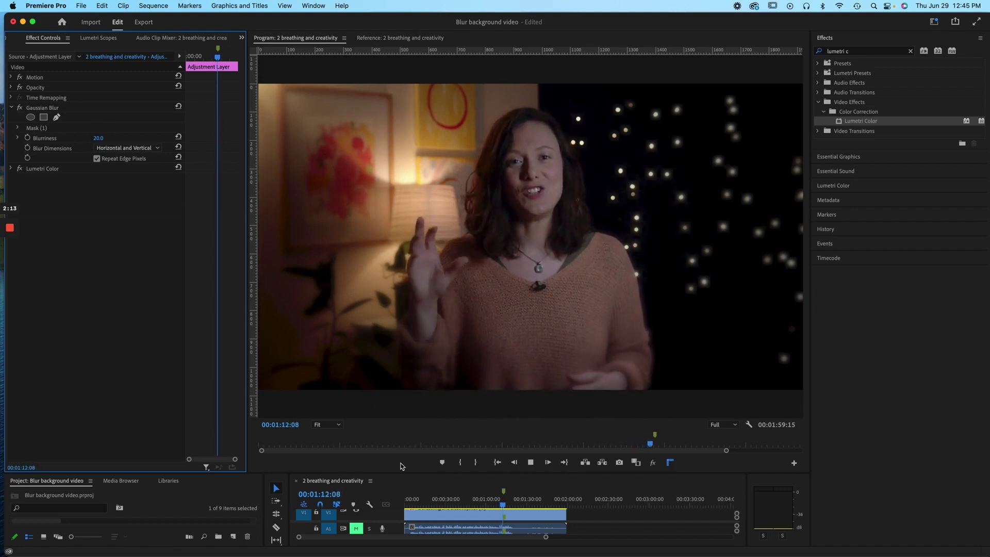
{"action": "left_click_drag", "start_coordinate": [401, 472], "coordinate": [433, 341]}
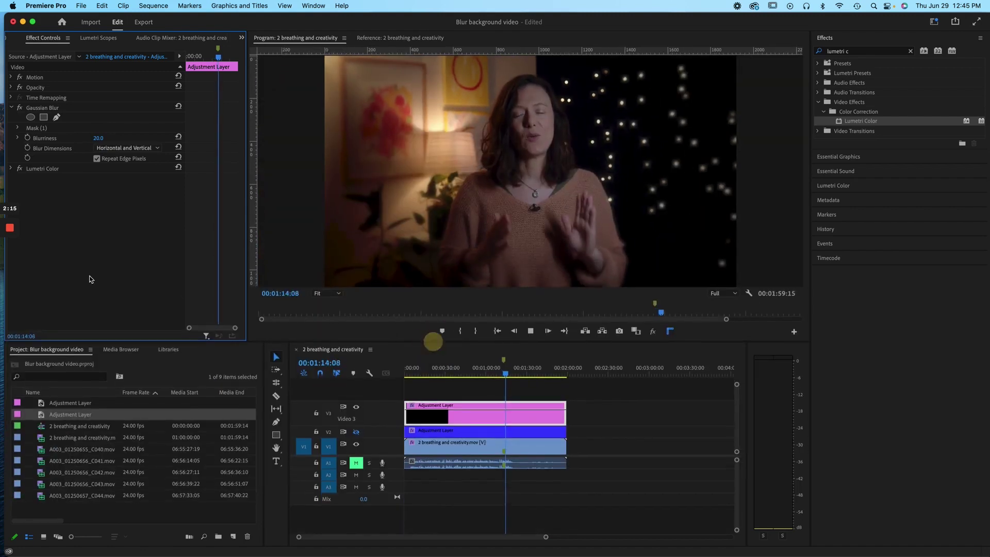